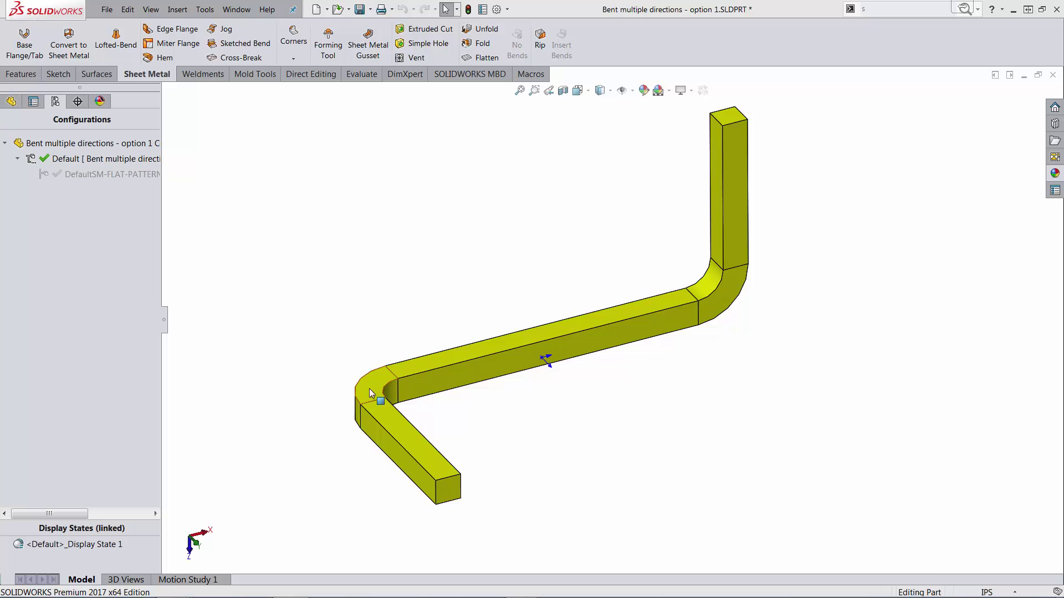
Switch the example bar to DefaultSM-FLAT-PATTERN, then back to the Default bent configuration
double_click(129, 175)
double_click(108, 159)
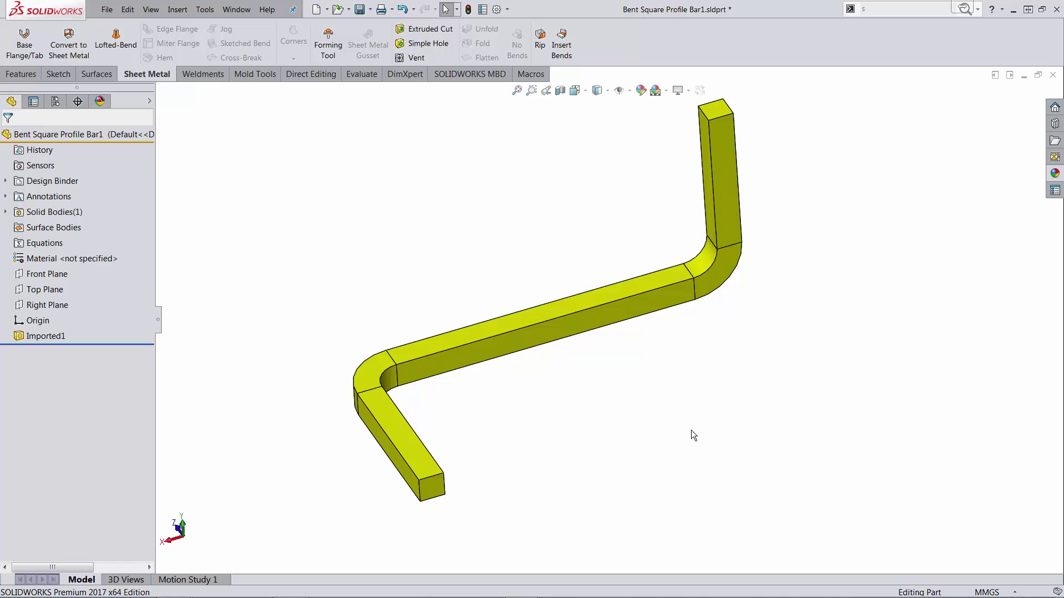
middle_drag(698, 385, 713, 347)
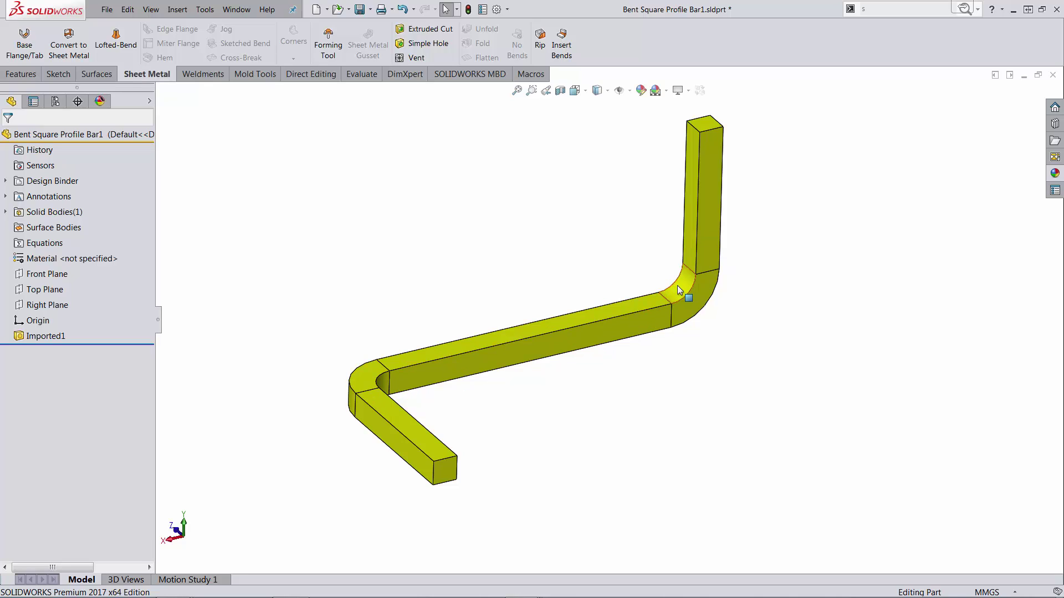
click(692, 219)
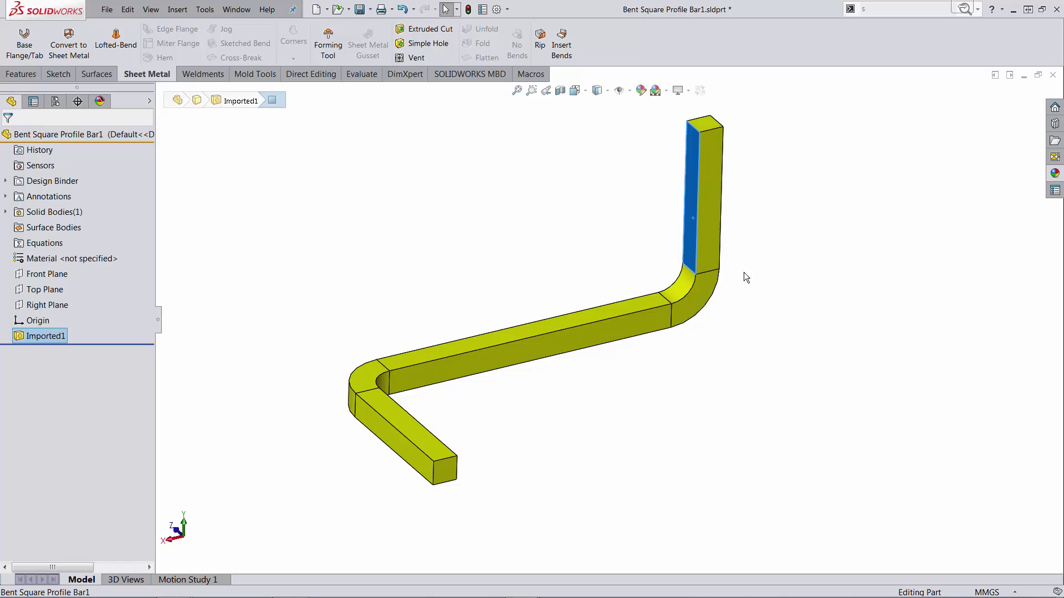
Sketch a vertical line from the origin on the middle bar's side face, then start an Extruded Cut
click(544, 352)
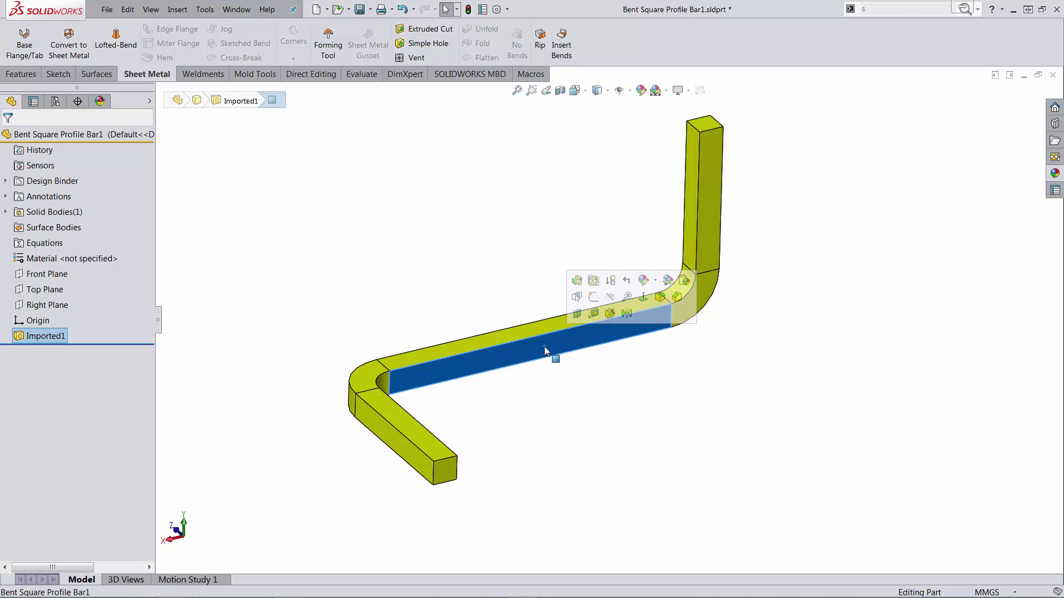
click(592, 300)
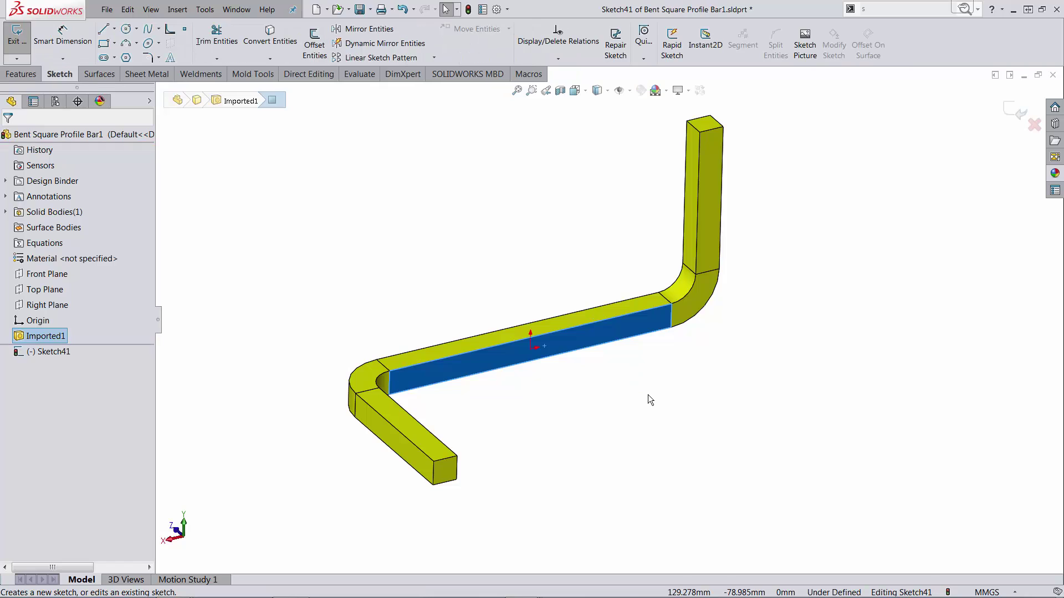
key(s)
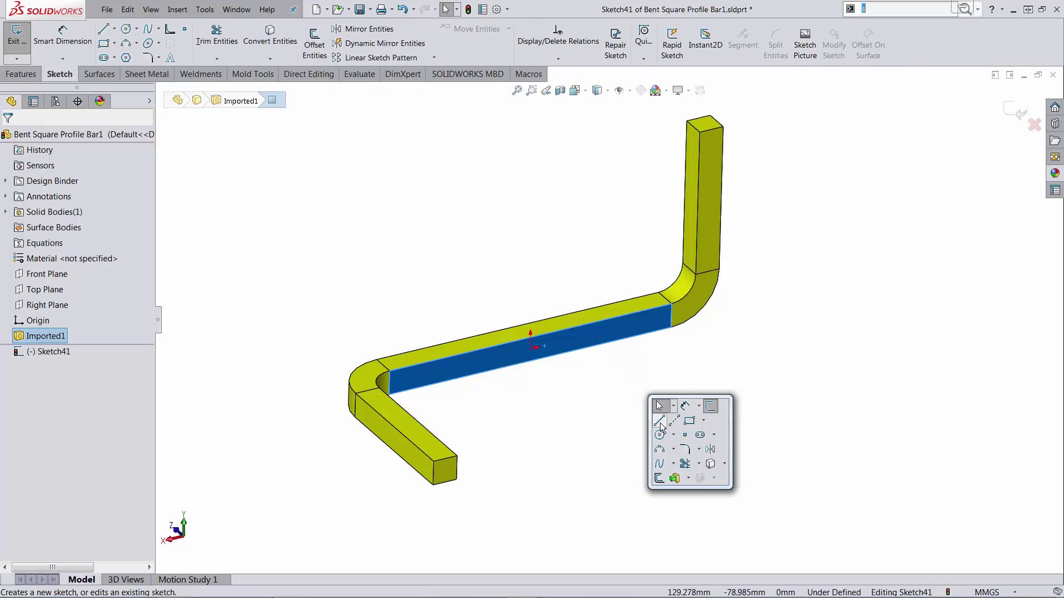
key(l)
click(531, 337)
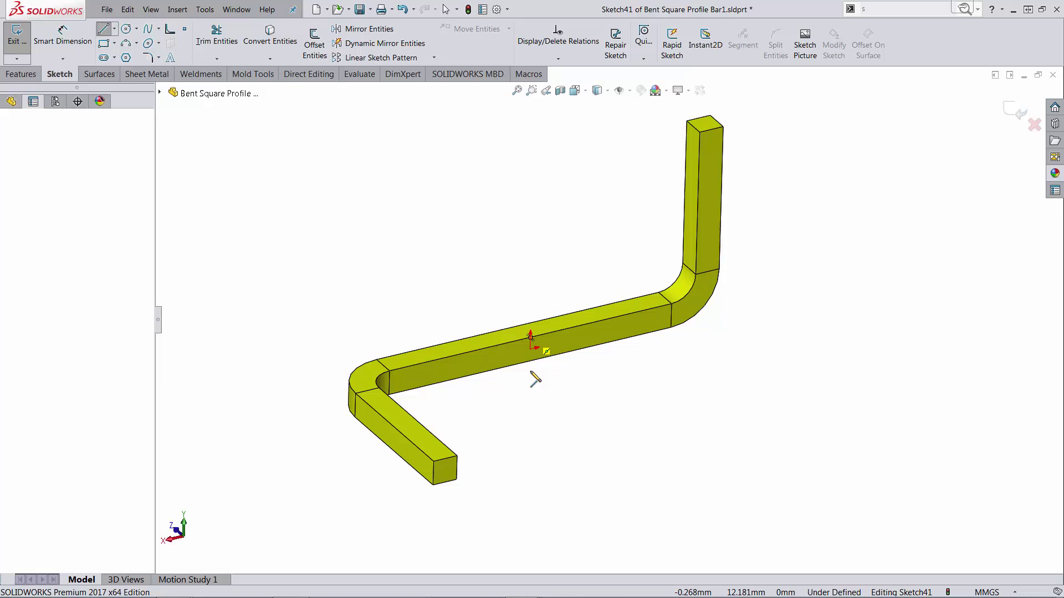
click(534, 369)
key(Escape)
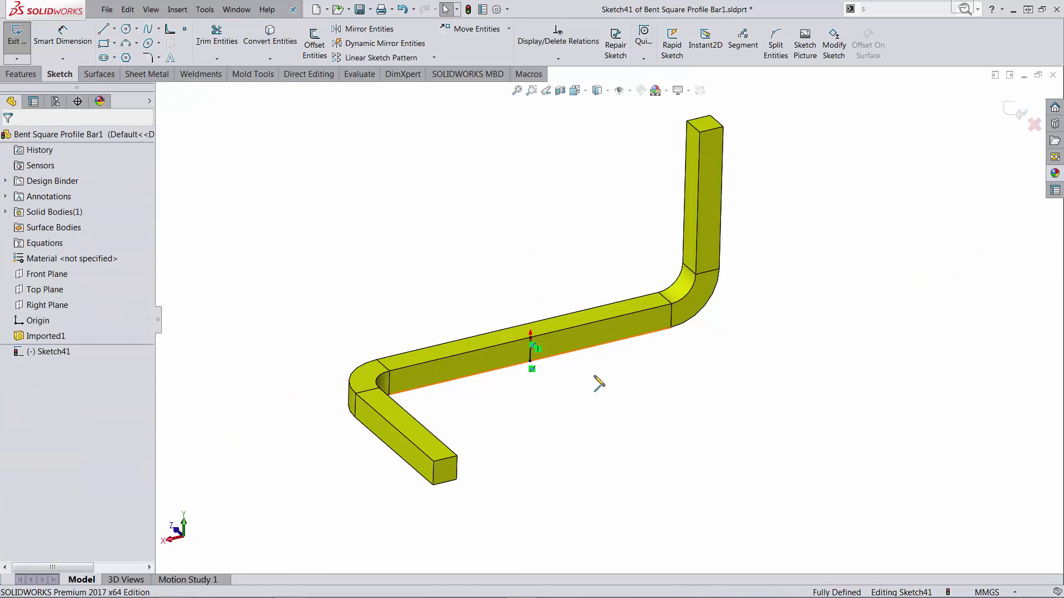
key(s)
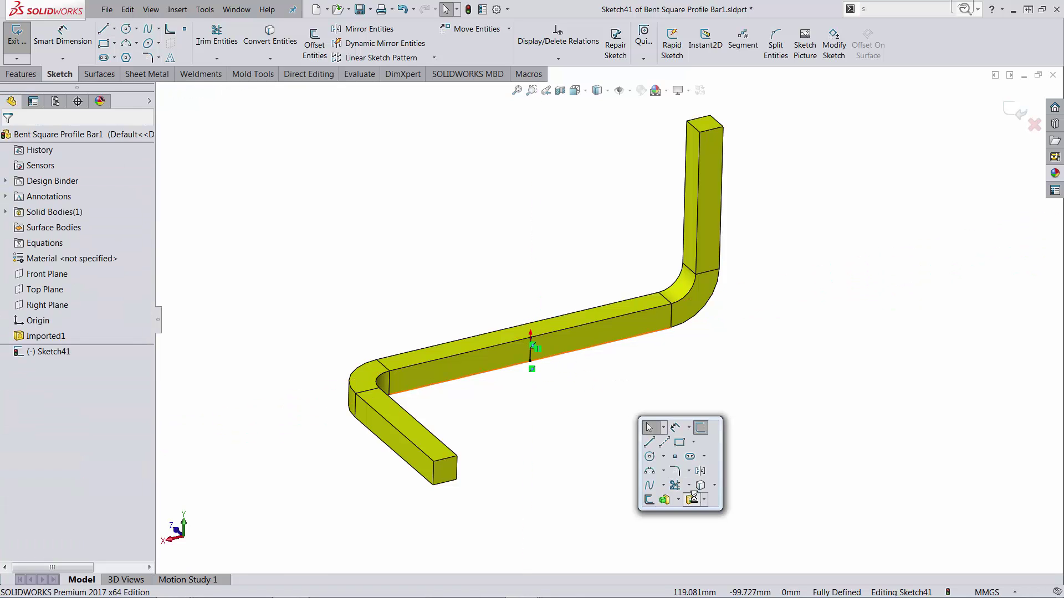
click(695, 500)
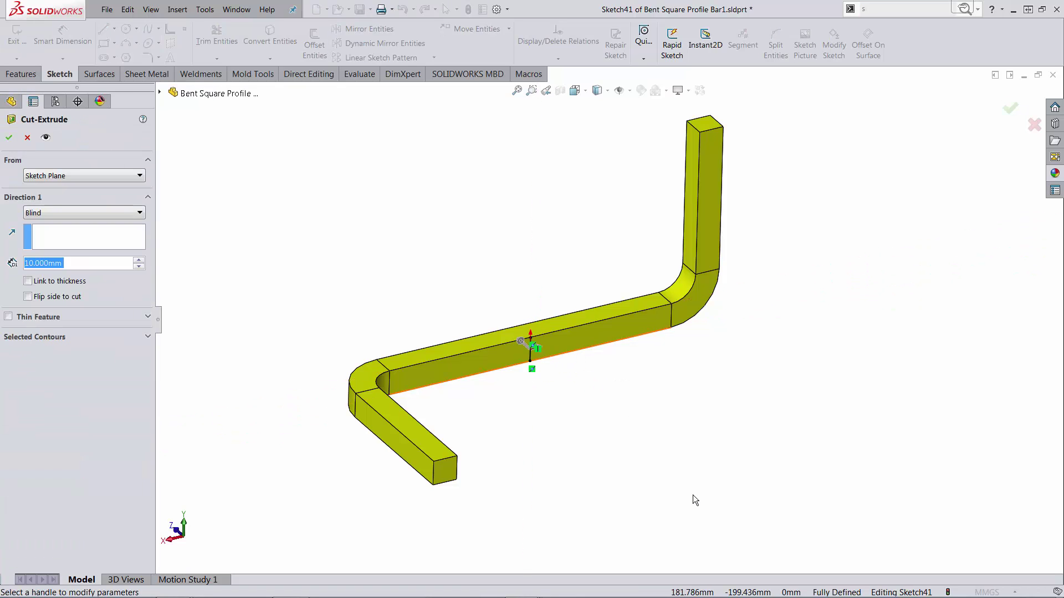
Make the cut a Through All, 20 mm thin feature and keep all bodies
right_click(660, 391)
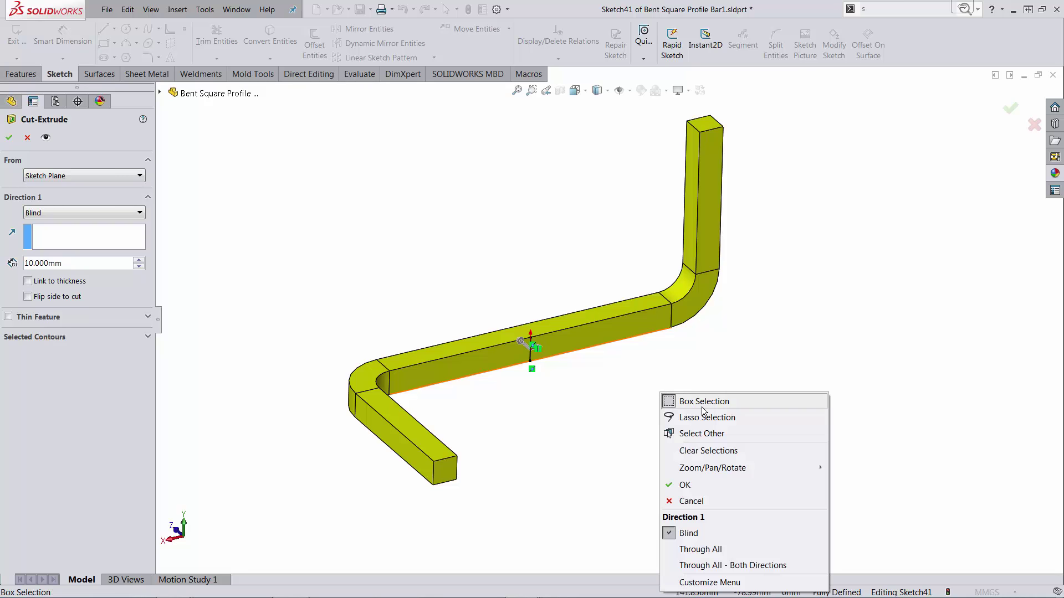
click(718, 551)
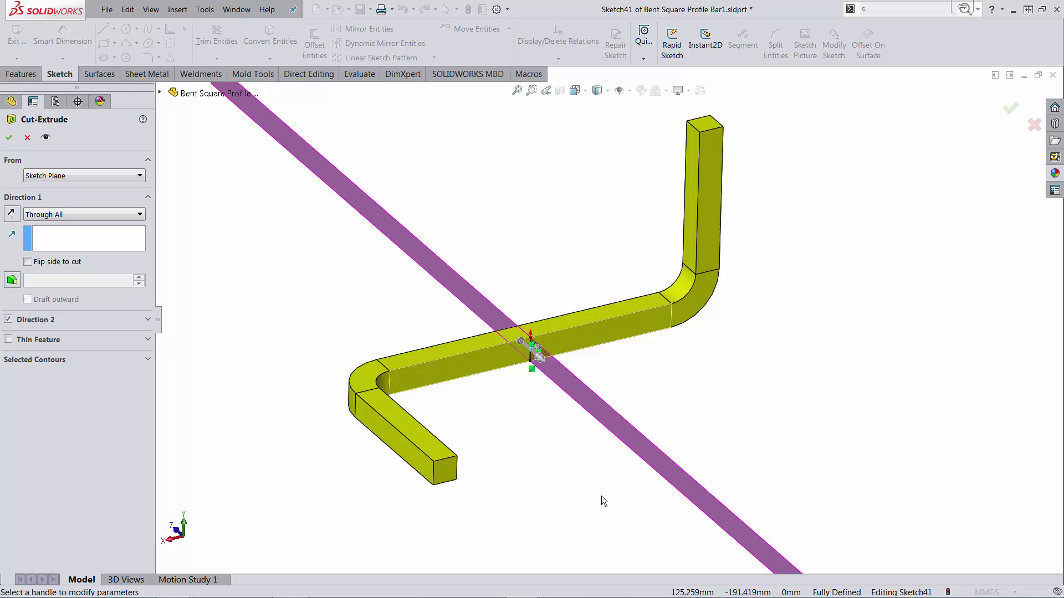
click(25, 343)
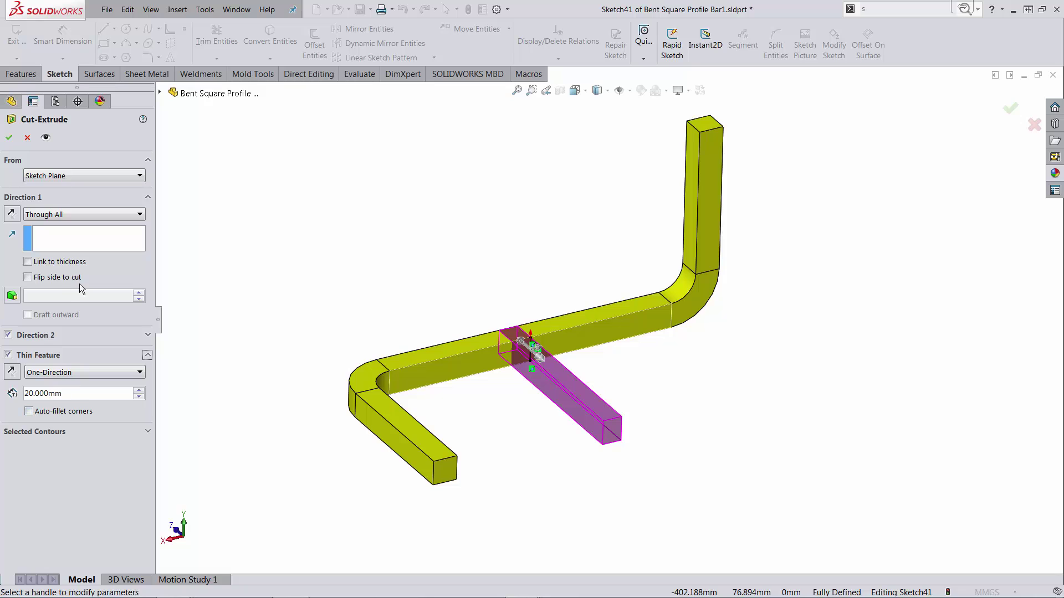
click(10, 139)
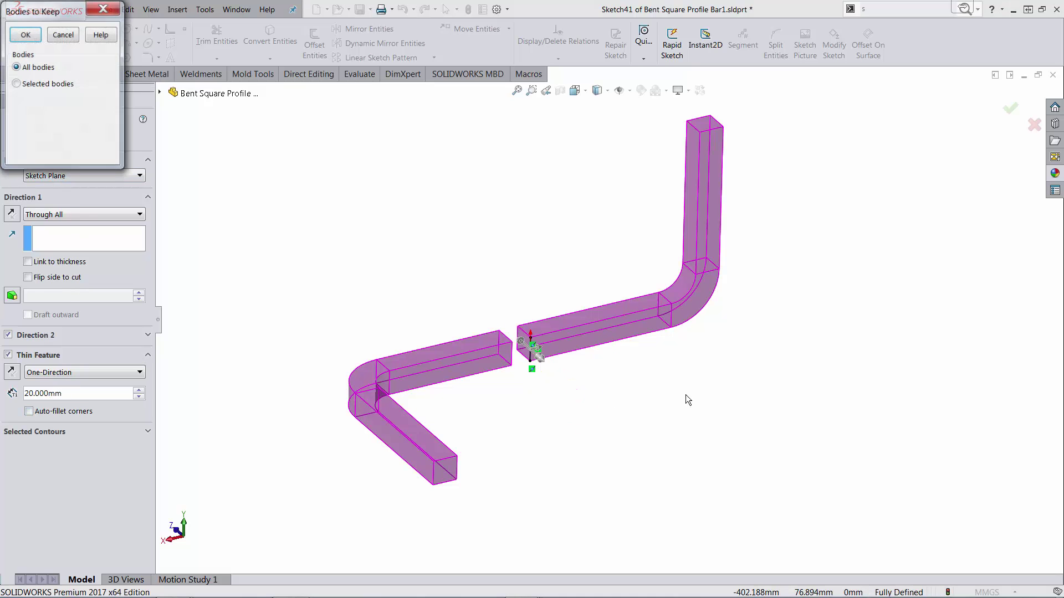
click(27, 35)
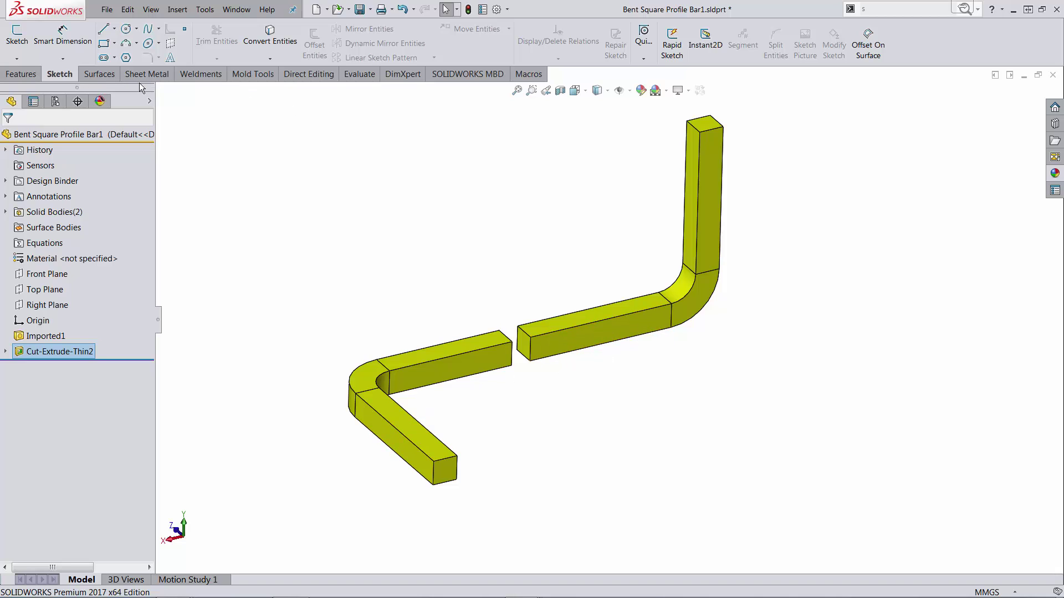
Insert Bends on the right piece with its top face fixed
click(161, 74)
click(561, 46)
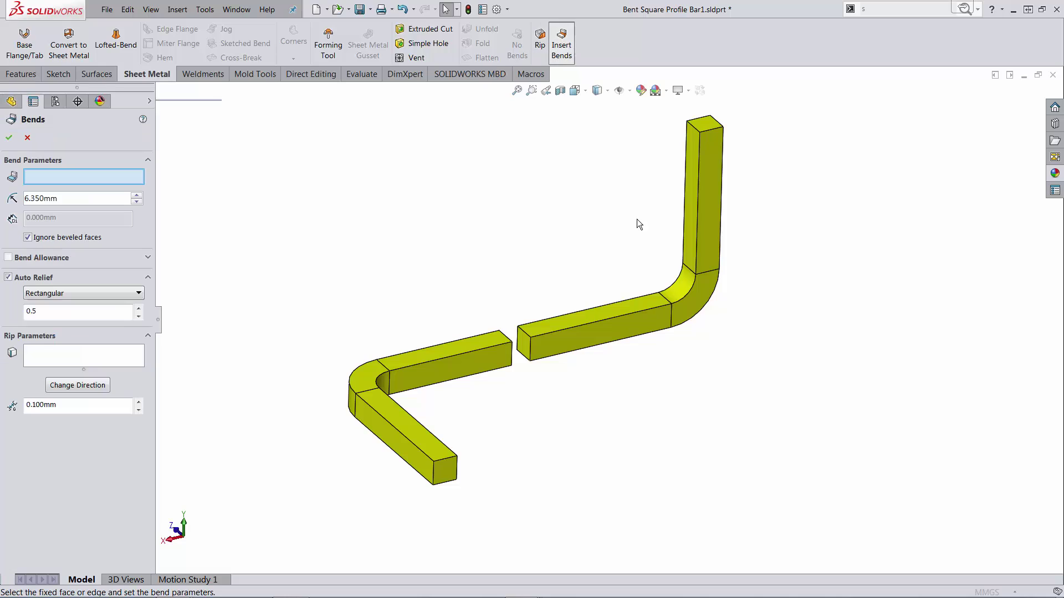
click(639, 306)
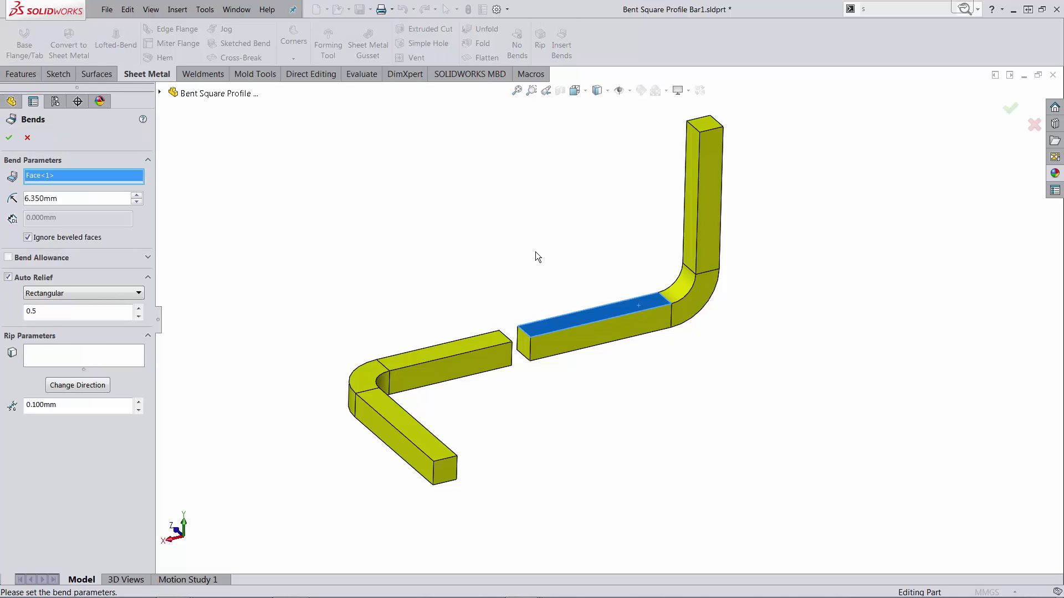
key(Return)
Insert Bends on the left piece using its selected face
click(471, 364)
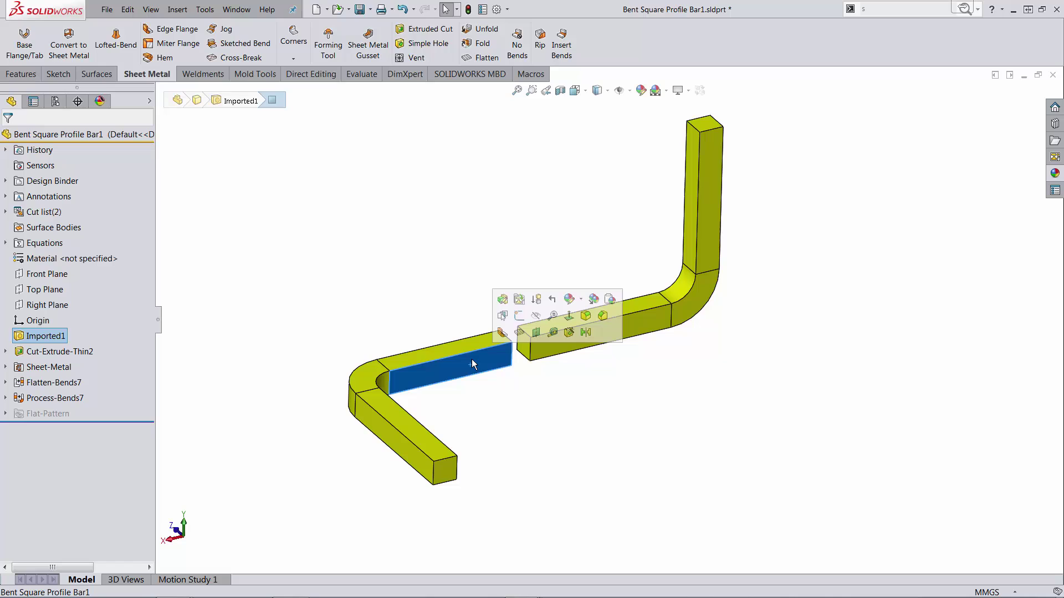
key(Return)
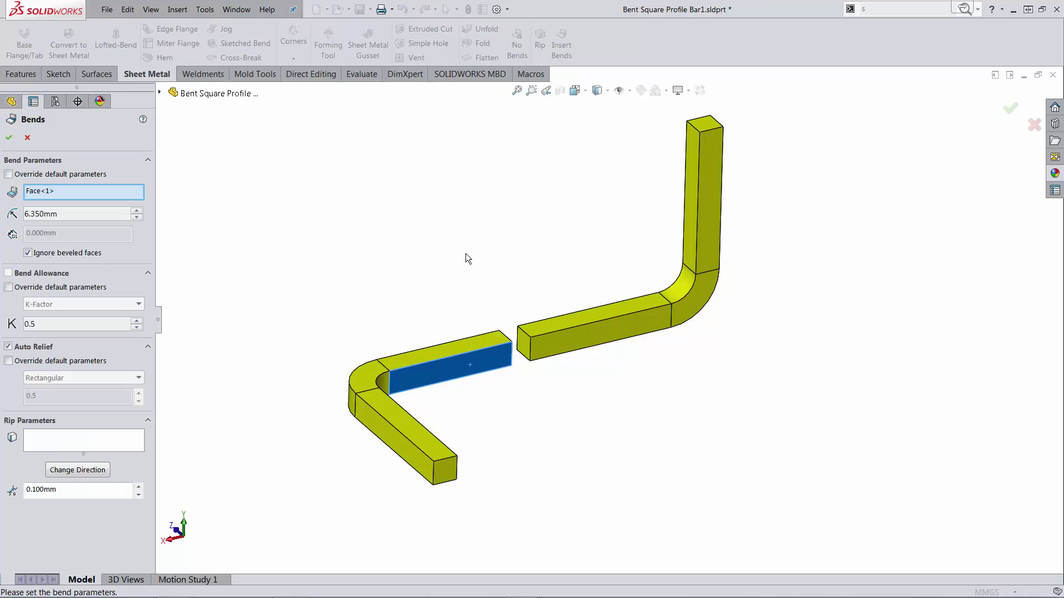
key(Return)
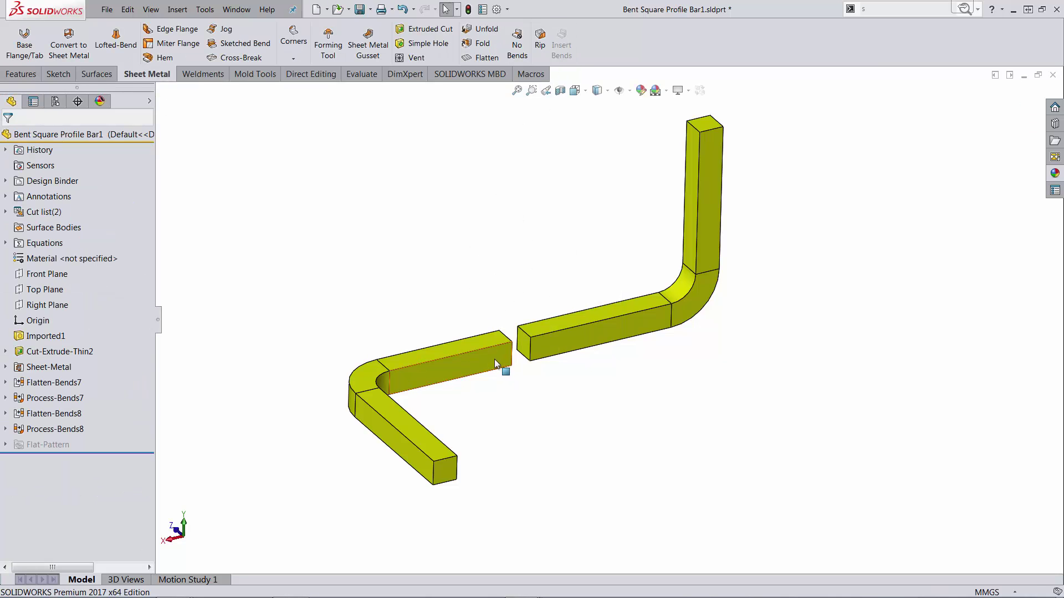
click(494, 359)
click(549, 328)
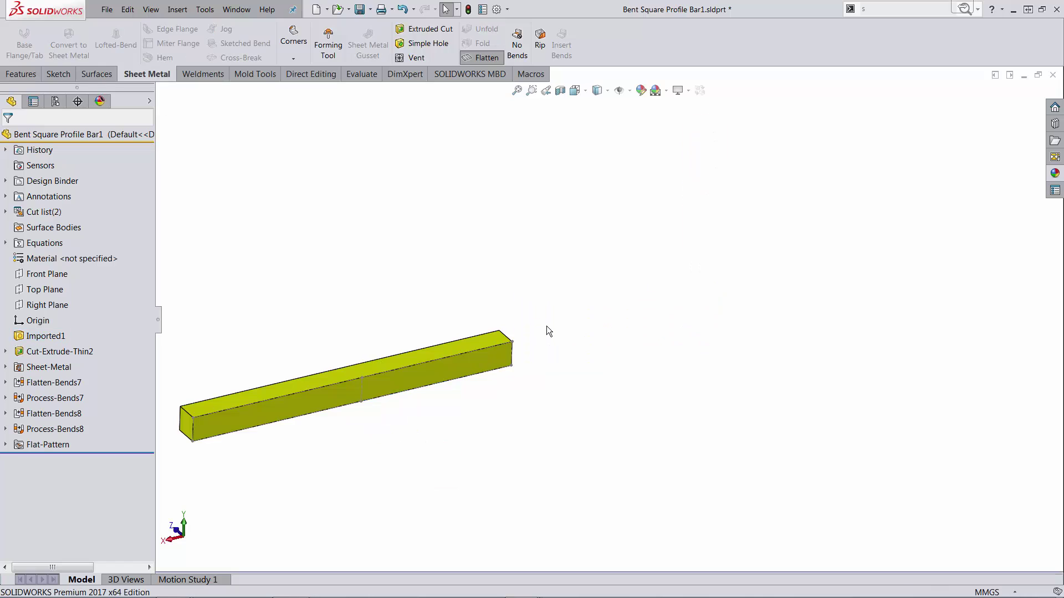
click(502, 358)
click(530, 330)
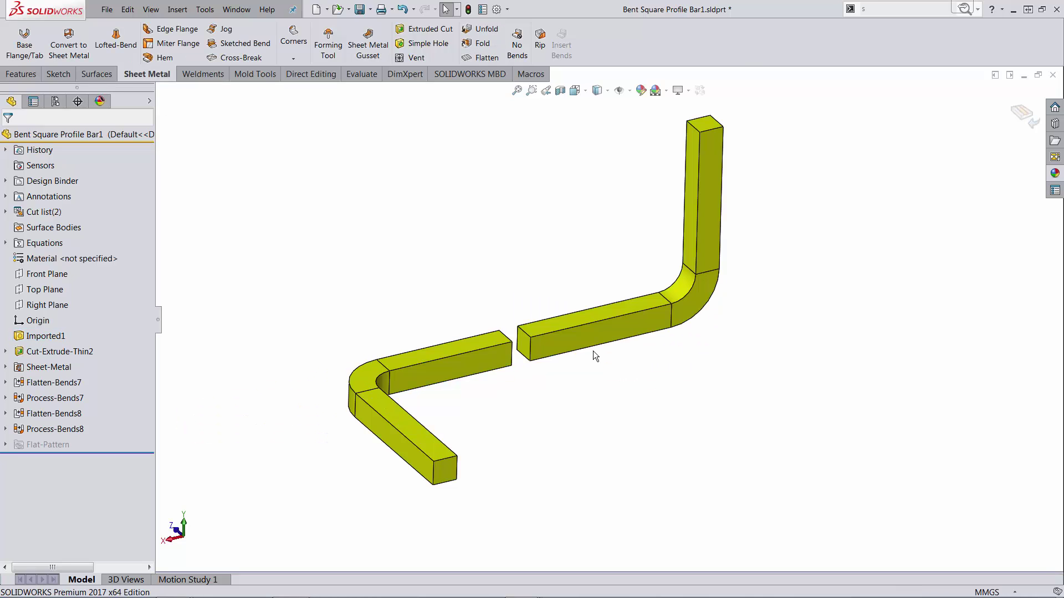
click(594, 338)
click(645, 306)
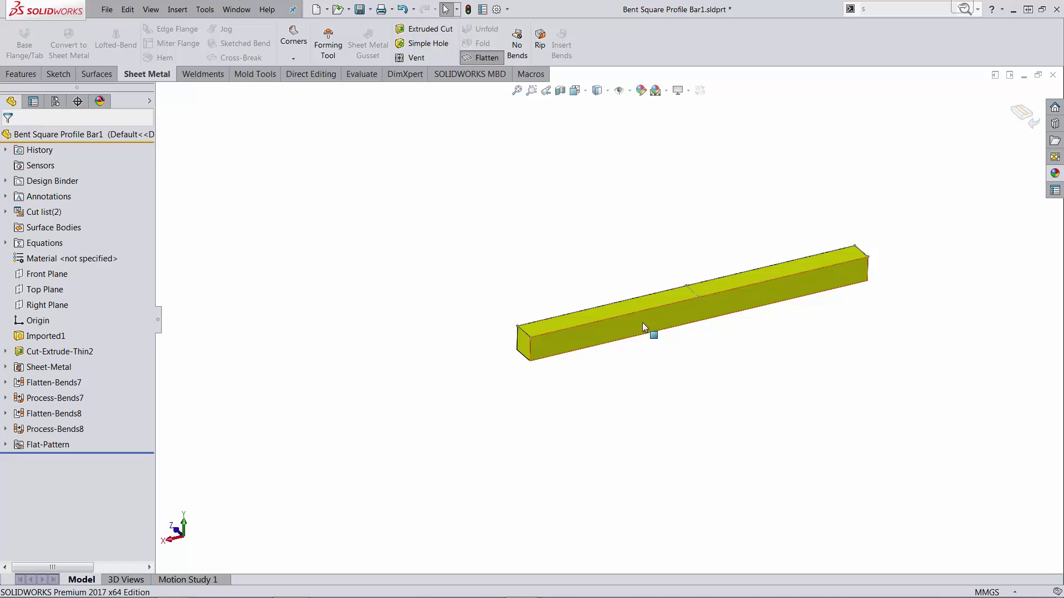
click(643, 324)
click(675, 293)
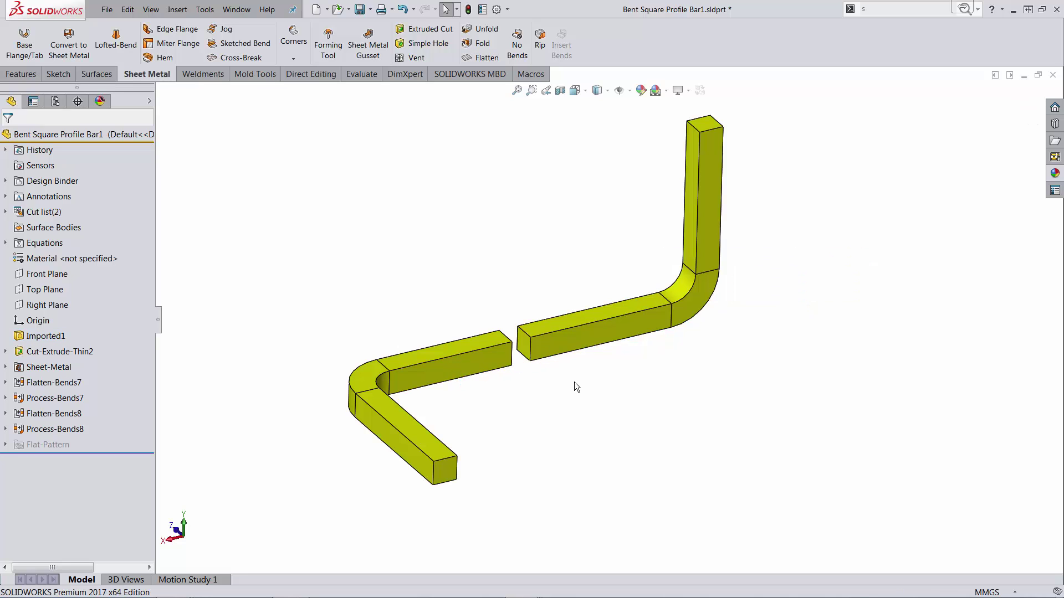
scroll(530, 350, down, 2)
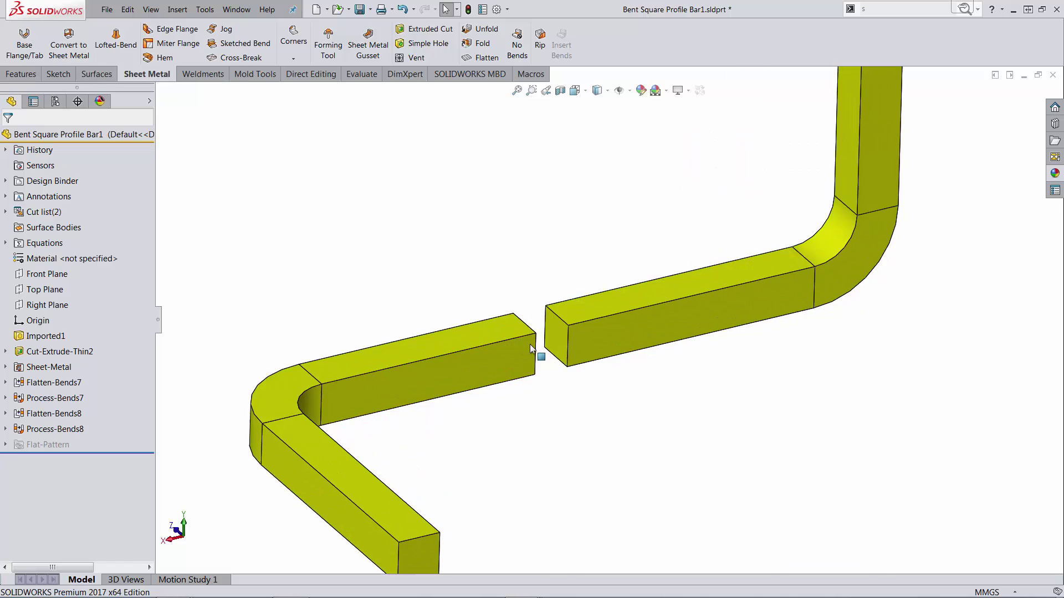
scroll(535, 358, down, 2)
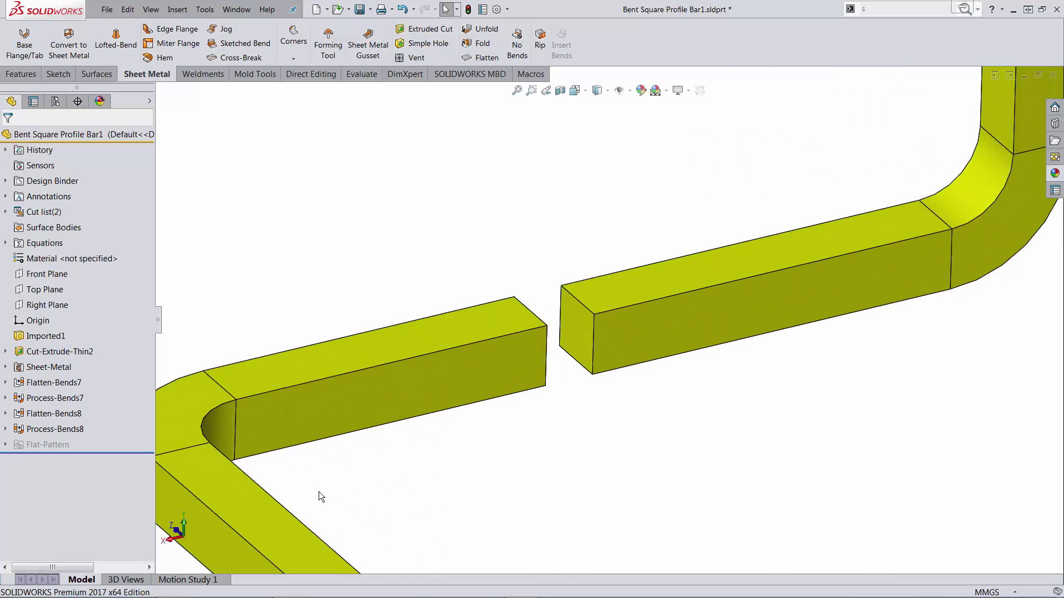
scroll(318, 497, up, 1)
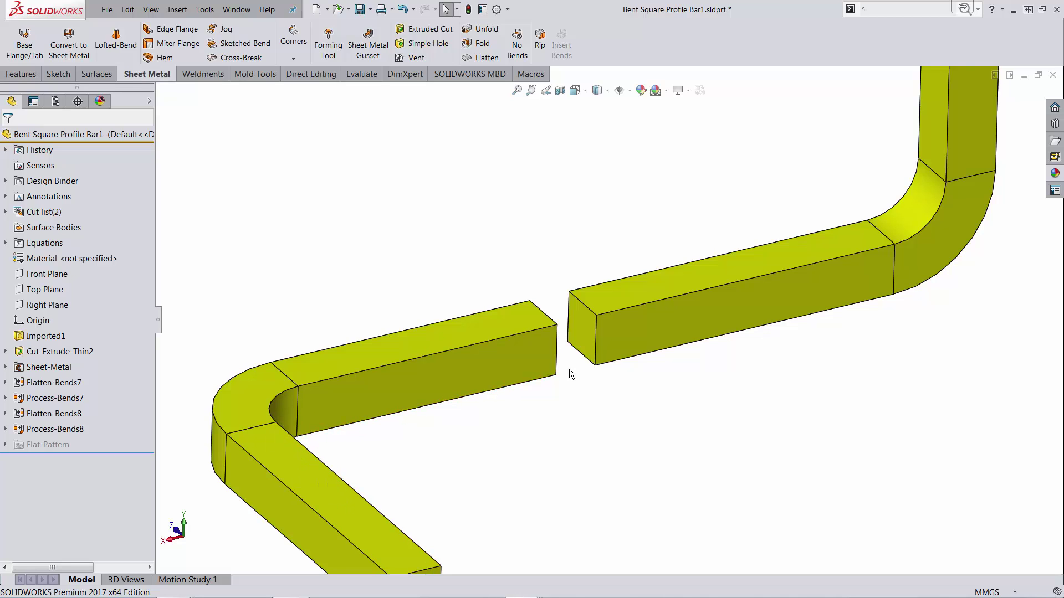
scroll(568, 354, down, 2)
scroll(568, 350, down, 2)
scroll(568, 350, down, 1)
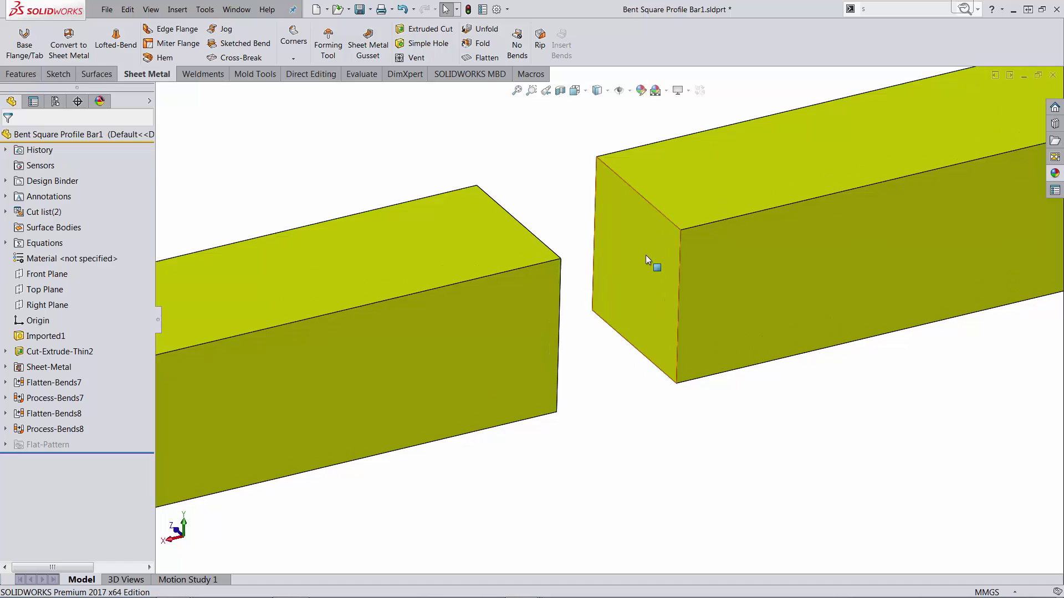
click(646, 256)
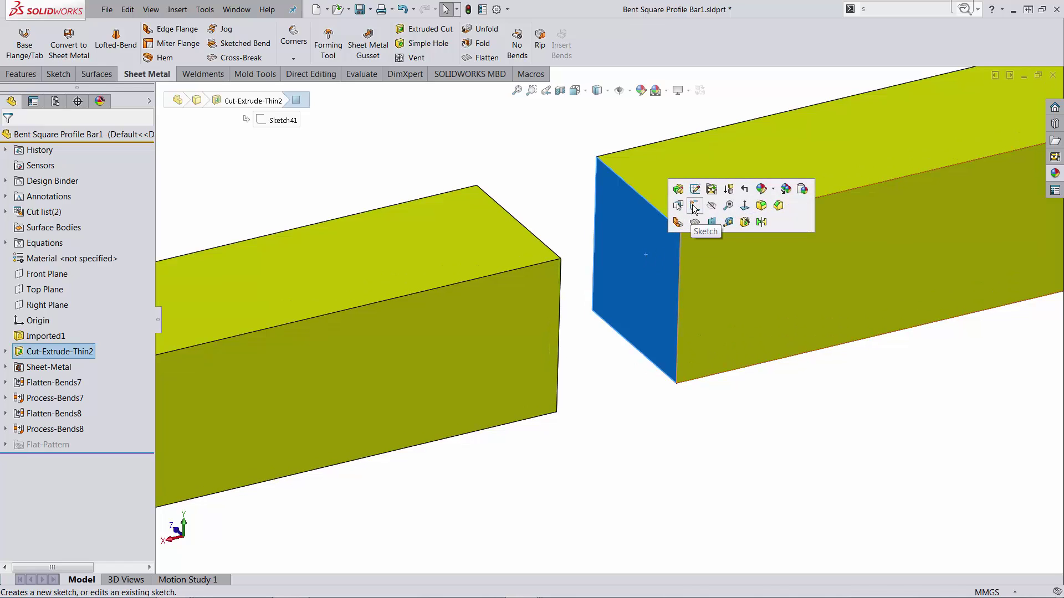
Sketch a circle on the right bar's end face
click(694, 207)
text(w)
key(Escape)
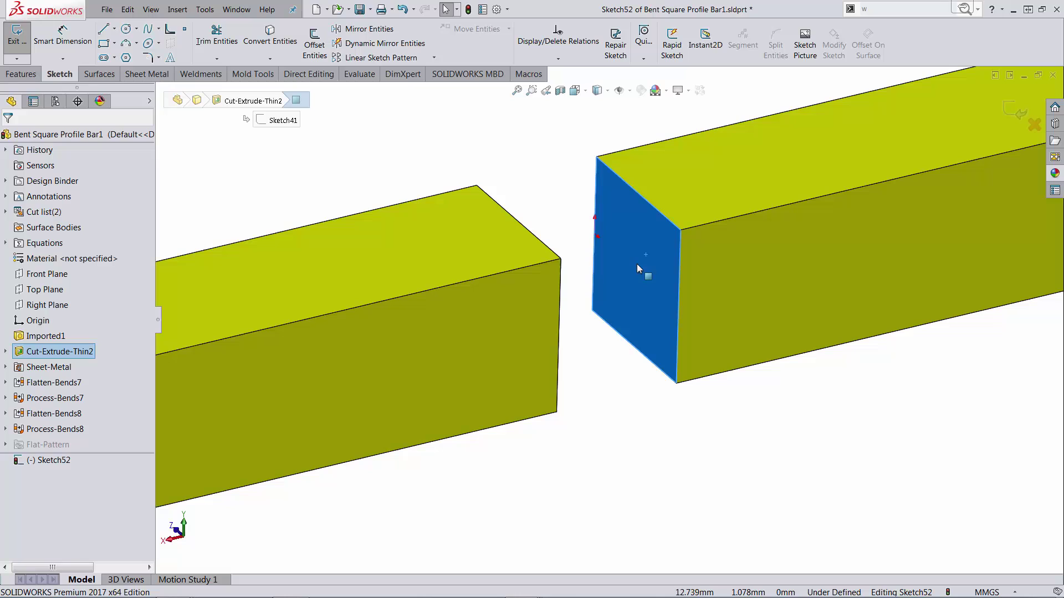
key(s)
click(651, 309)
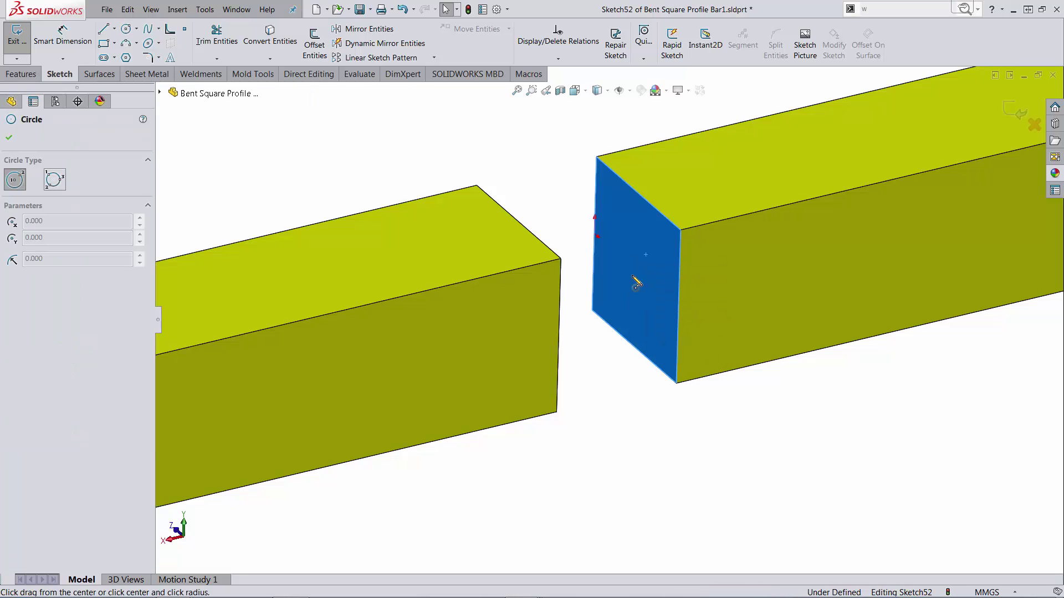
click(634, 267)
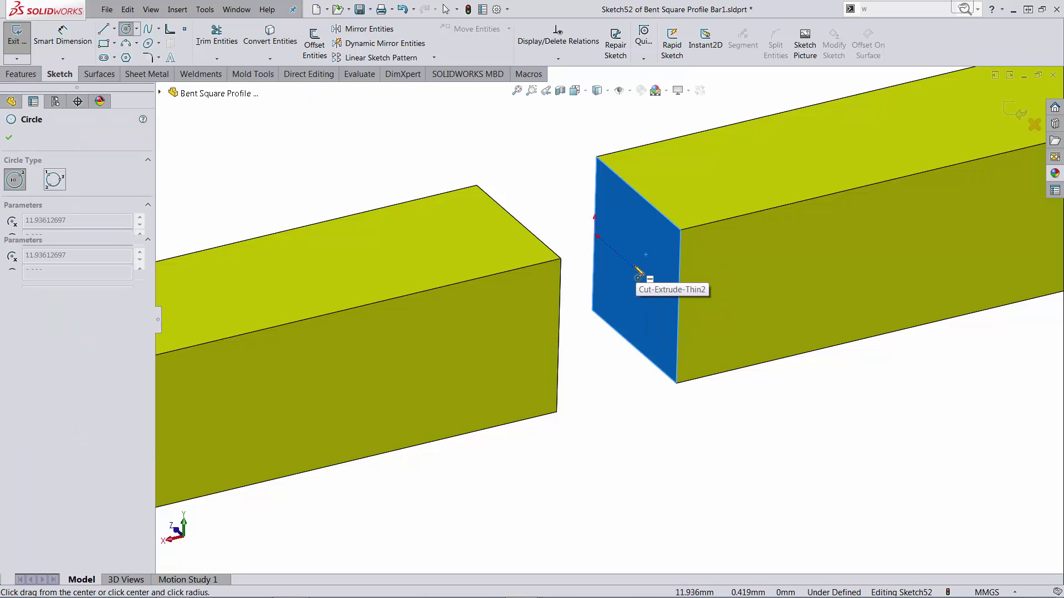
click(663, 264)
key(Escape)
Make the circle tangent to three edges of the end face, including the top edge
click(667, 260)
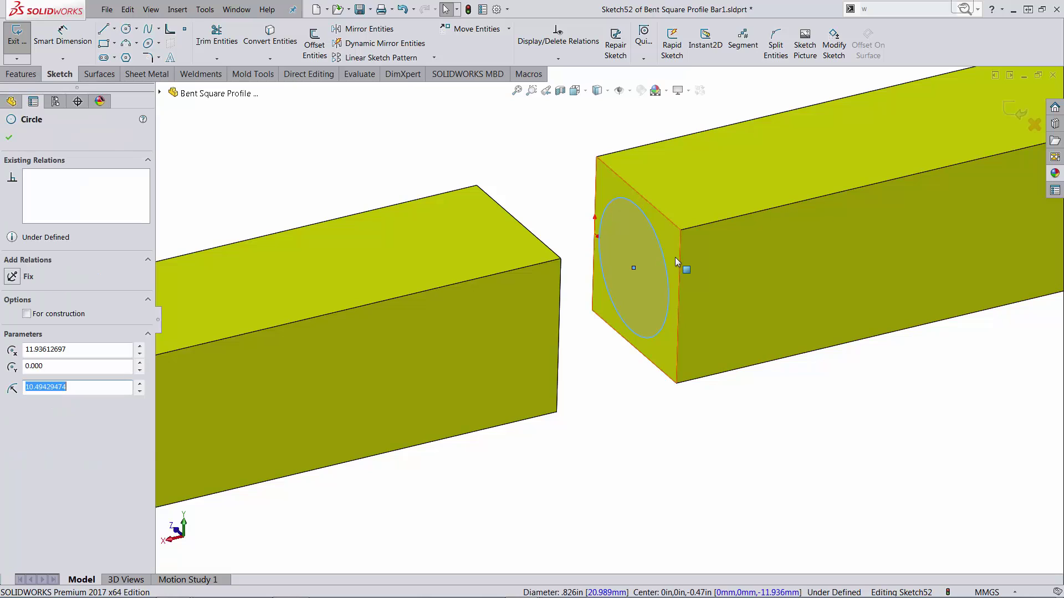
ctrl+click(681, 257)
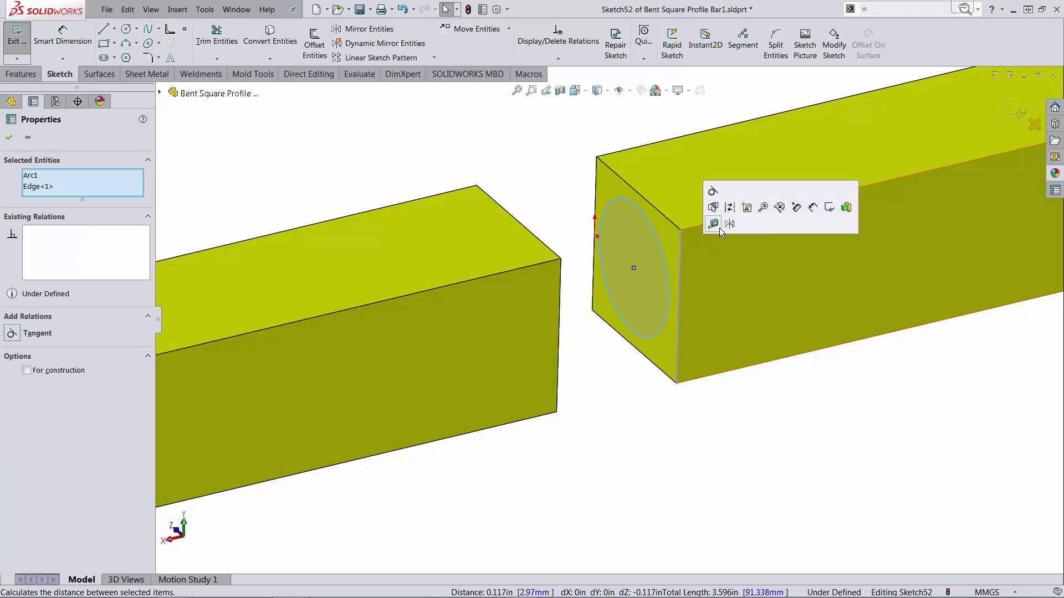
click(713, 191)
key(Escape)
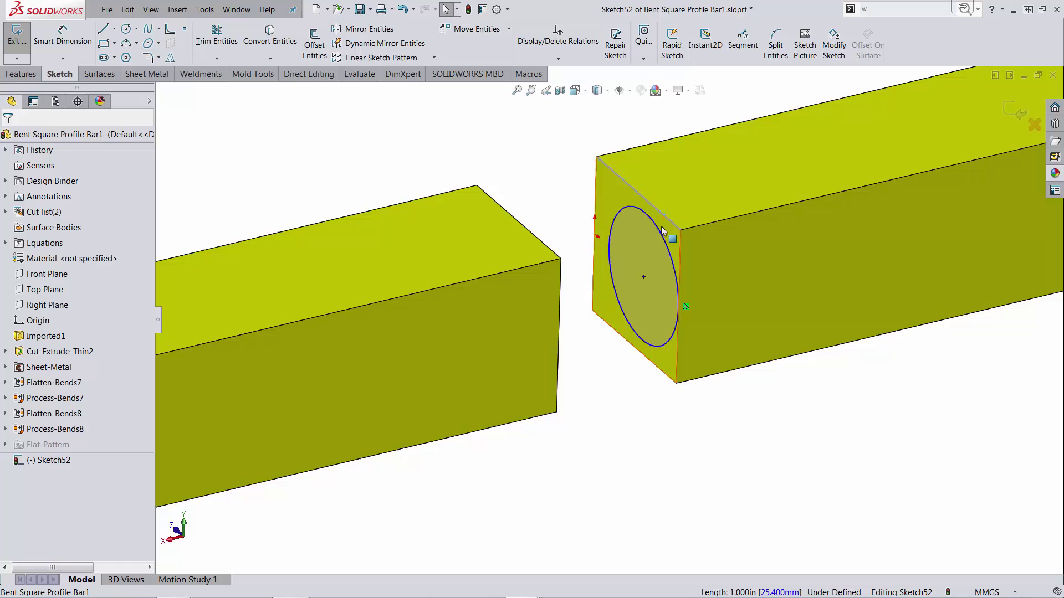
click(665, 231)
click(713, 189)
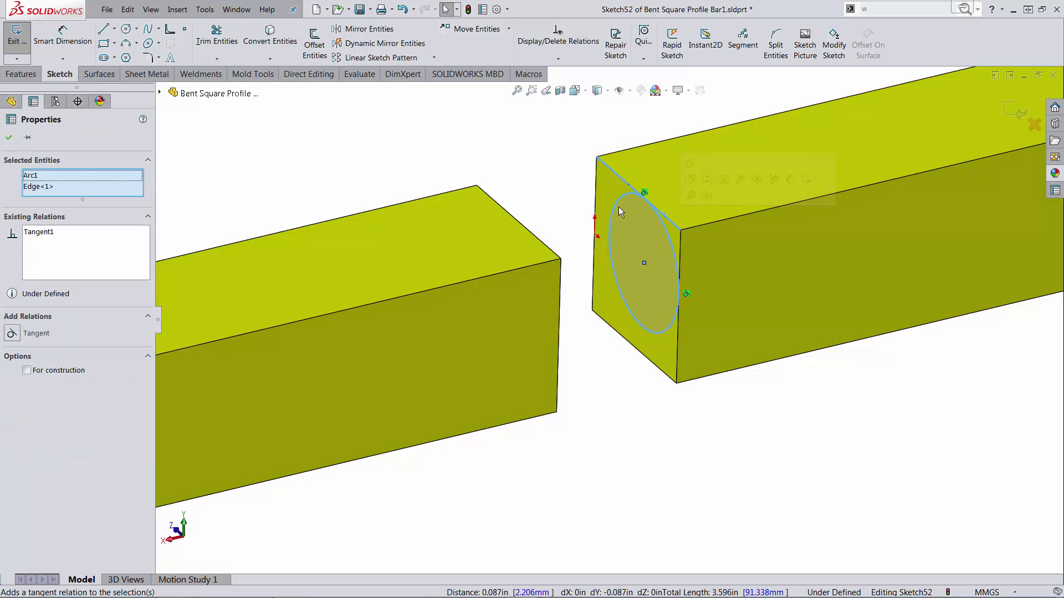
key(Escape)
click(618, 208)
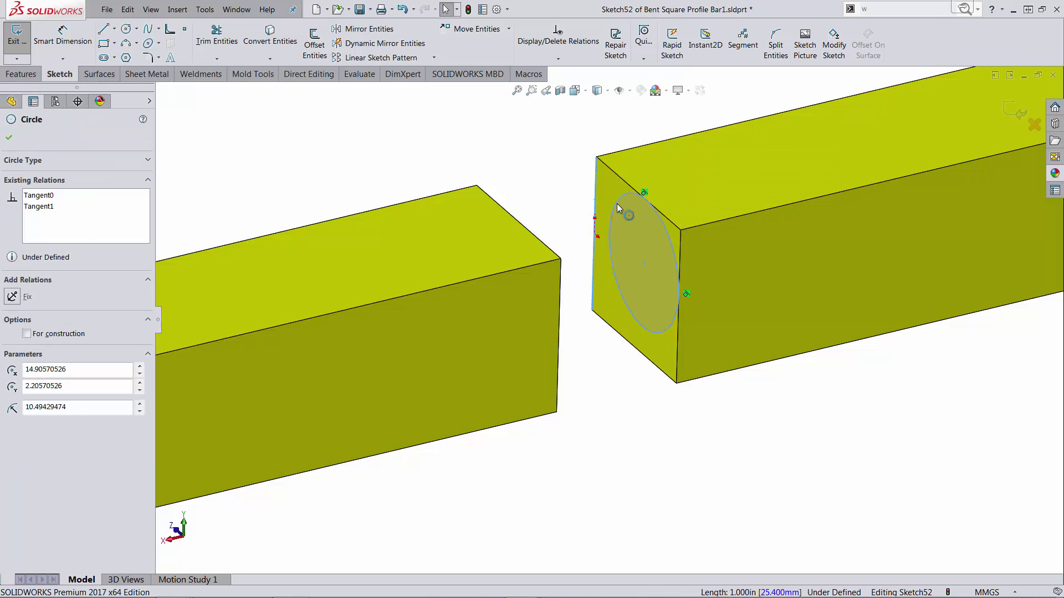
ctrl+click(635, 185)
click(643, 138)
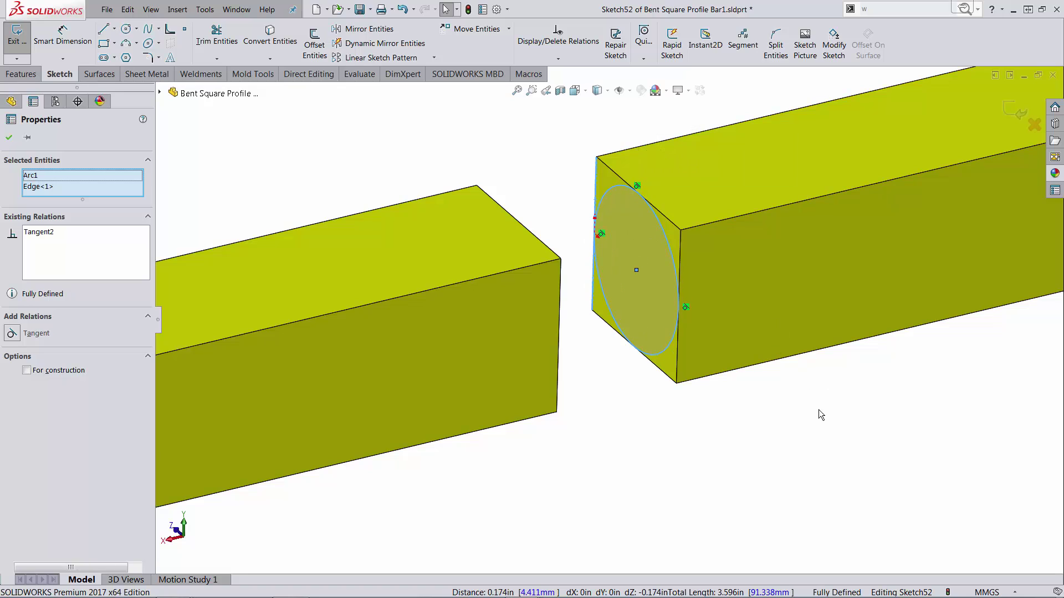
key(Escape)
Boss-extrude the circle Up To Next across the gap
key(s)
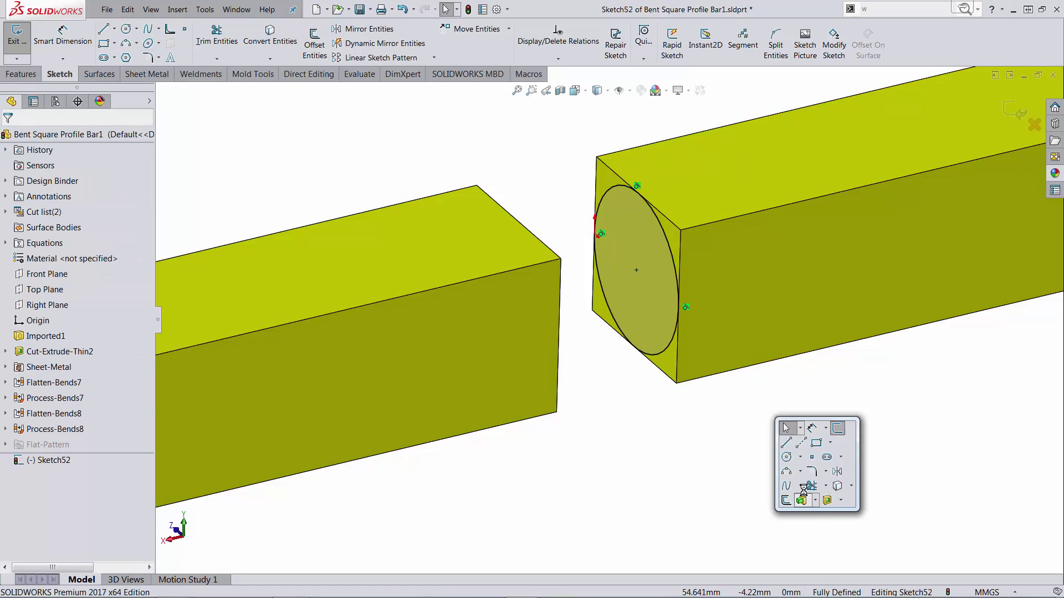
click(802, 498)
right_click(748, 420)
click(794, 367)
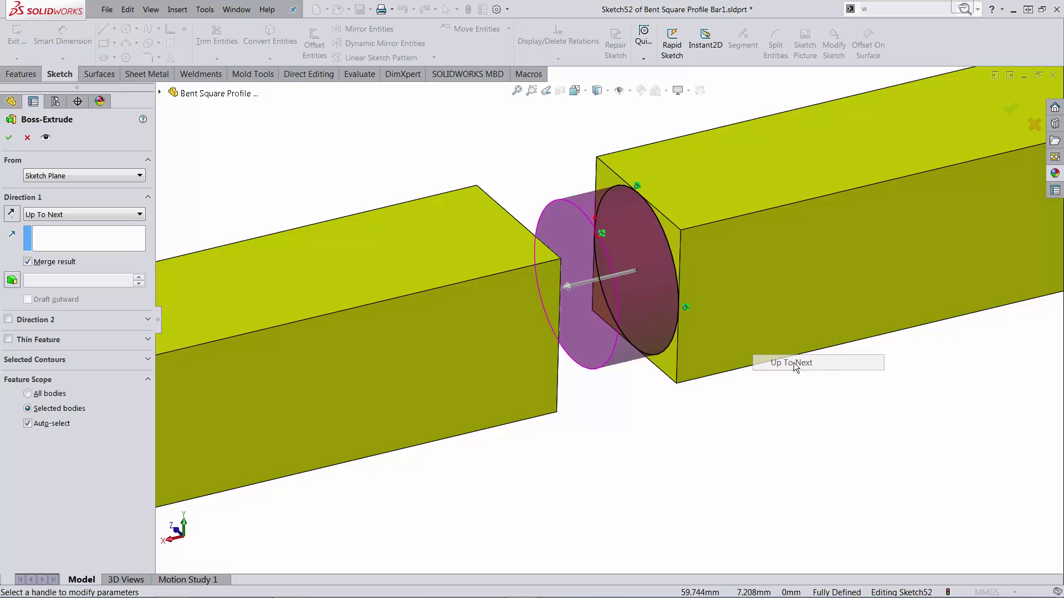
key(Return)
key(f)
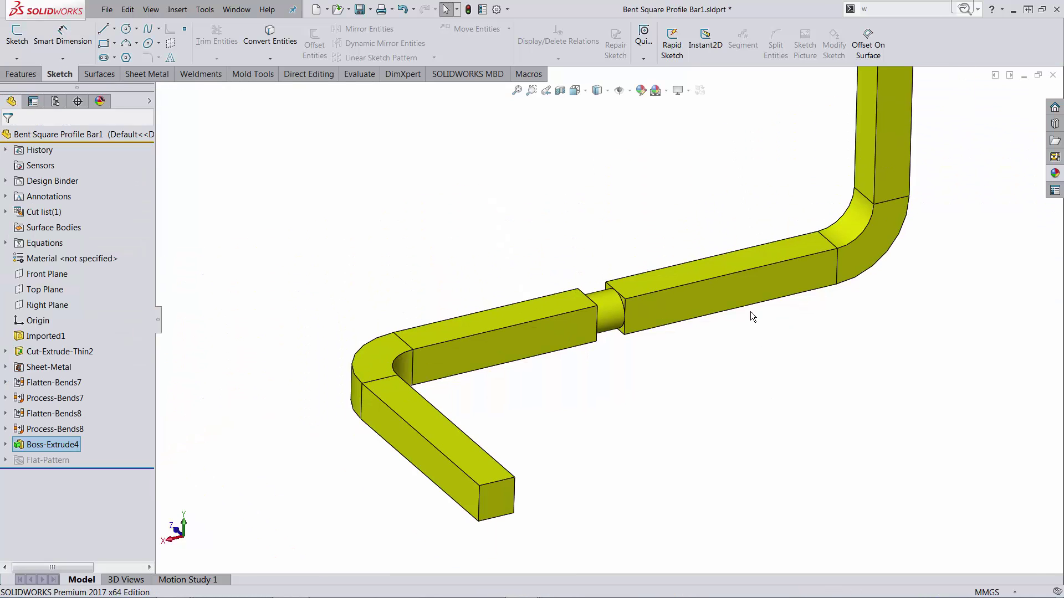
click(737, 301)
click(789, 269)
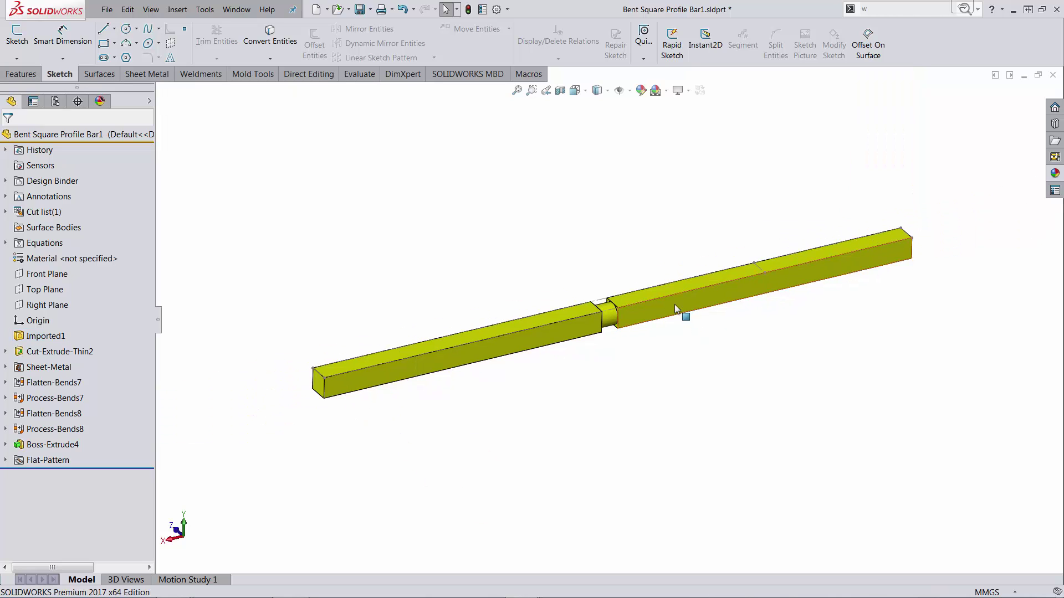
click(696, 293)
click(705, 269)
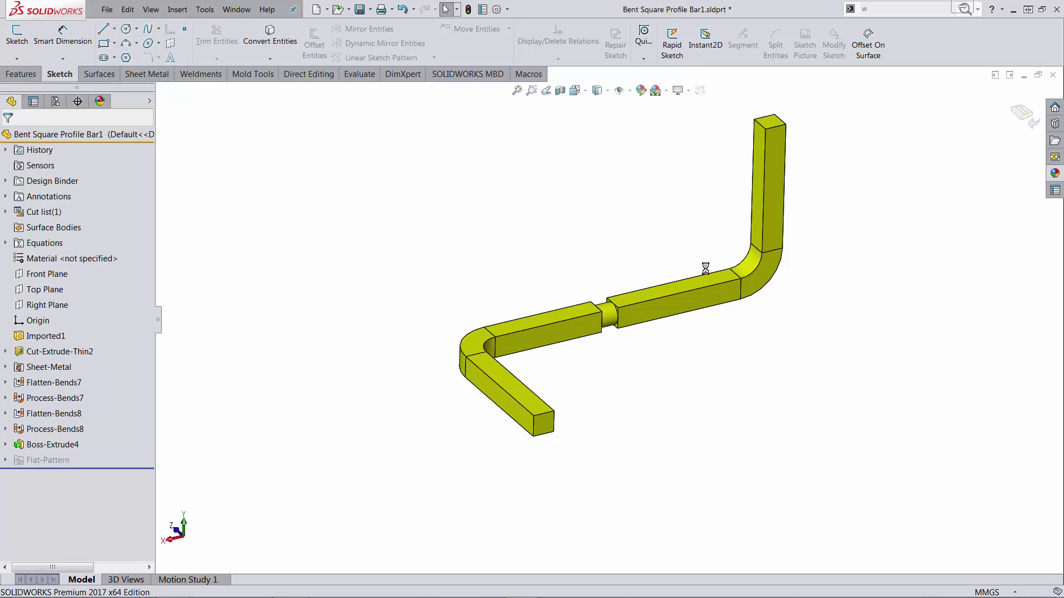
scroll(622, 320, down, 2)
scroll(623, 321, down, 3)
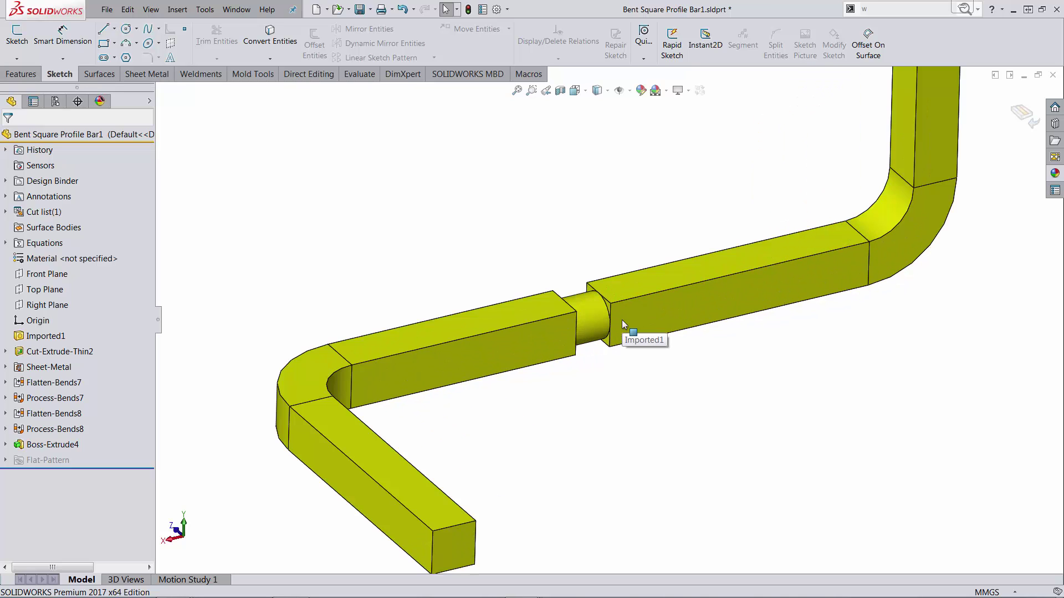
Flatten the part again and start a sketch on the right bar's side face
click(640, 307)
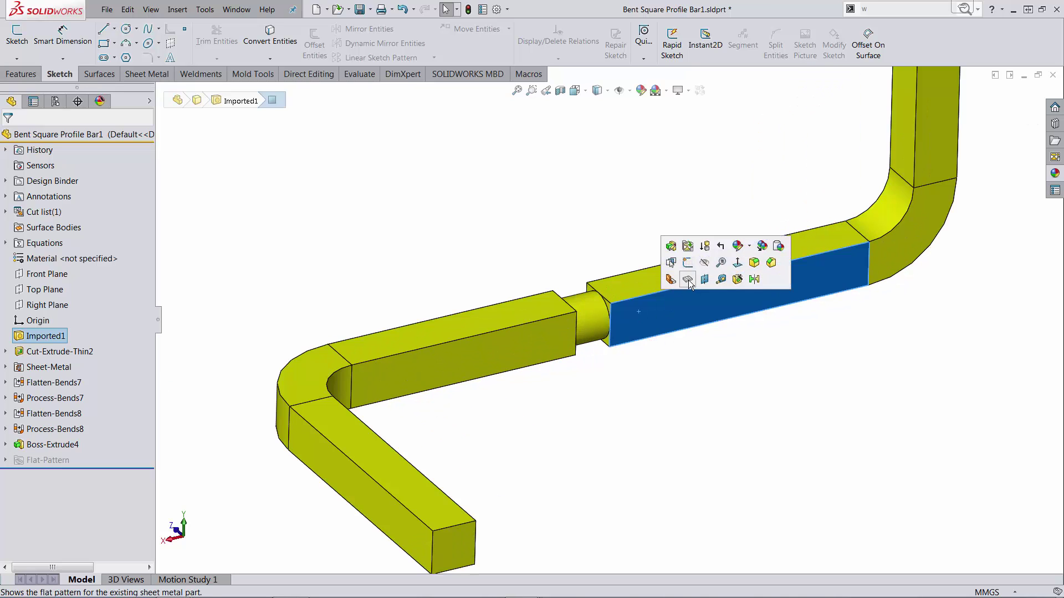
key(ctrl+z)
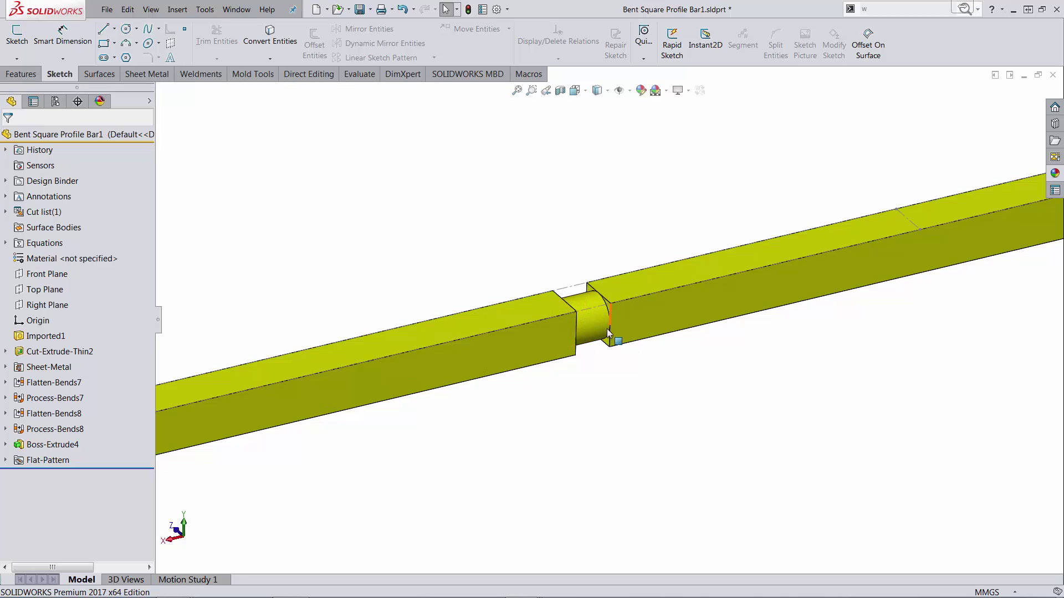
key(s)
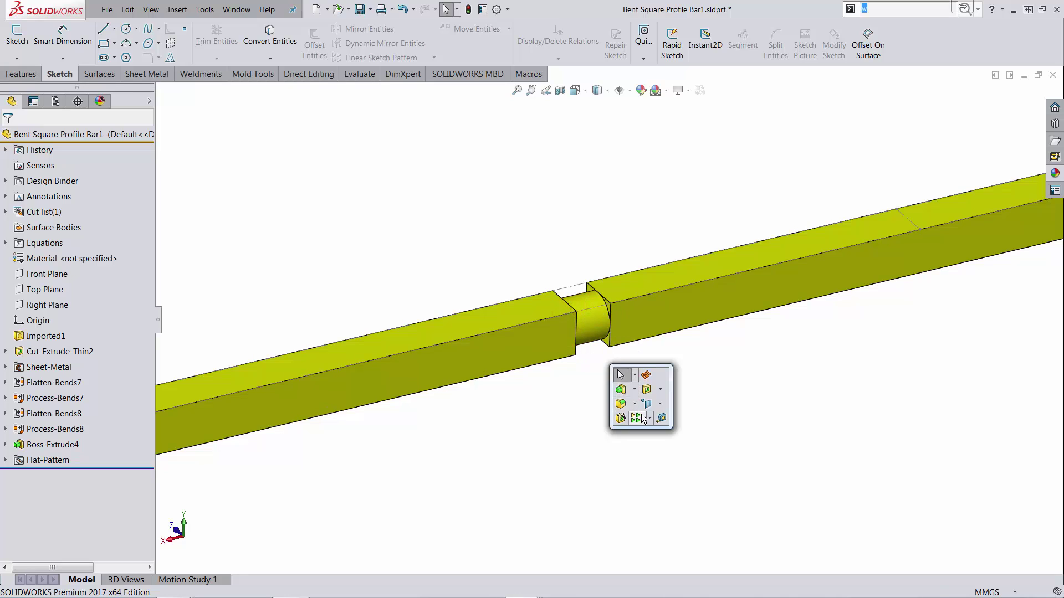
click(654, 317)
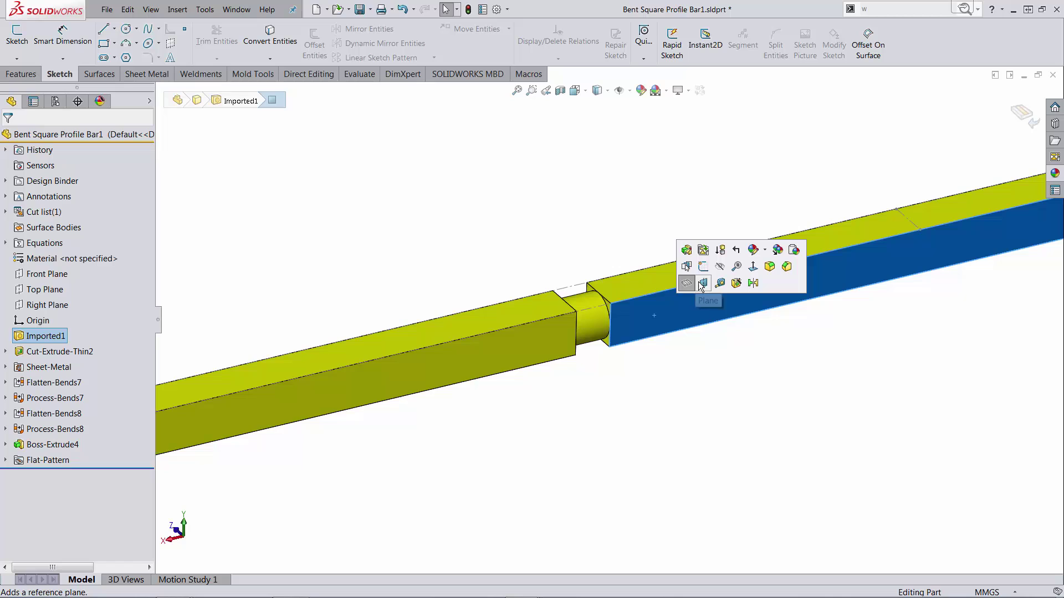
click(703, 269)
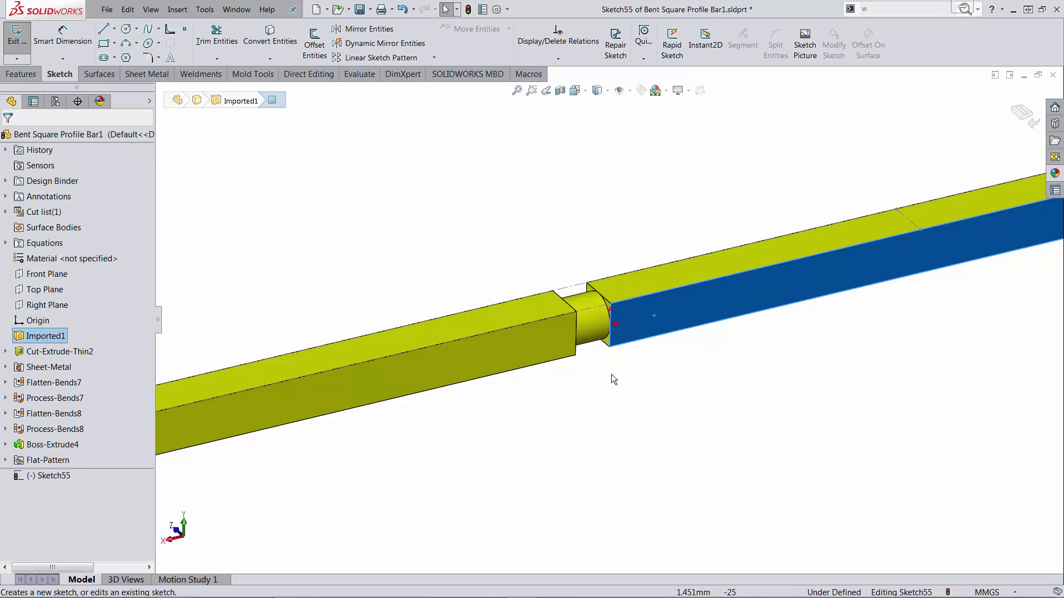
Draw a corner rectangle across the gap, then orbit to view it
key(s)
click(653, 402)
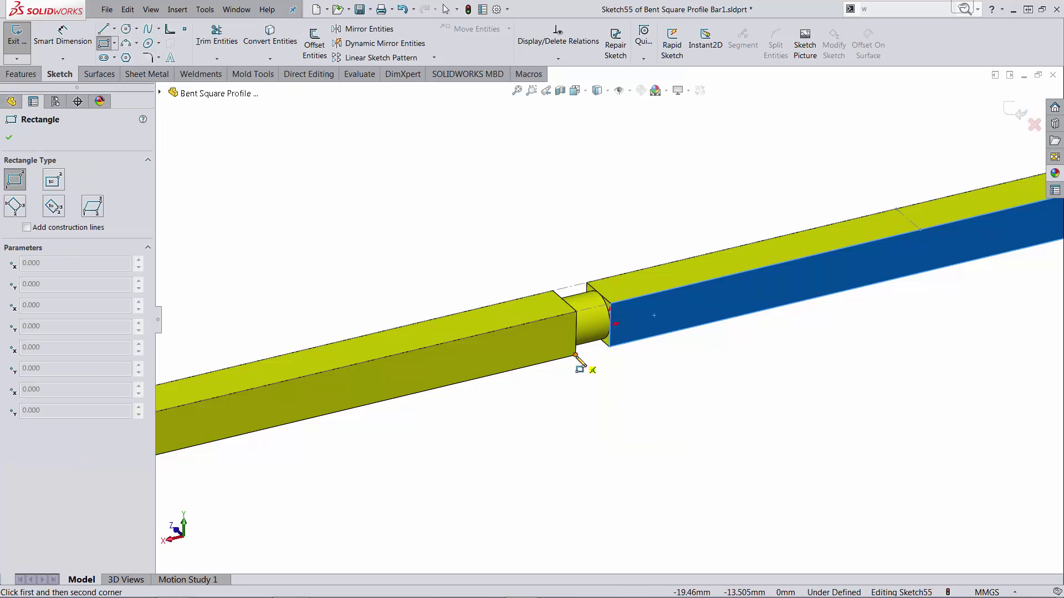
click(576, 354)
click(610, 304)
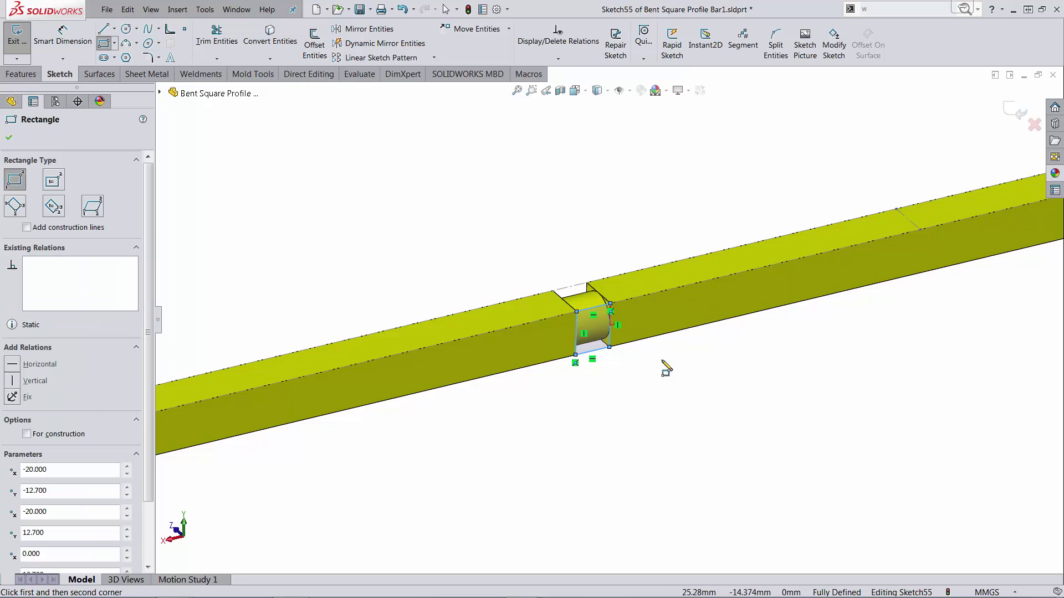
key(Escape)
scroll(638, 416, down, 2)
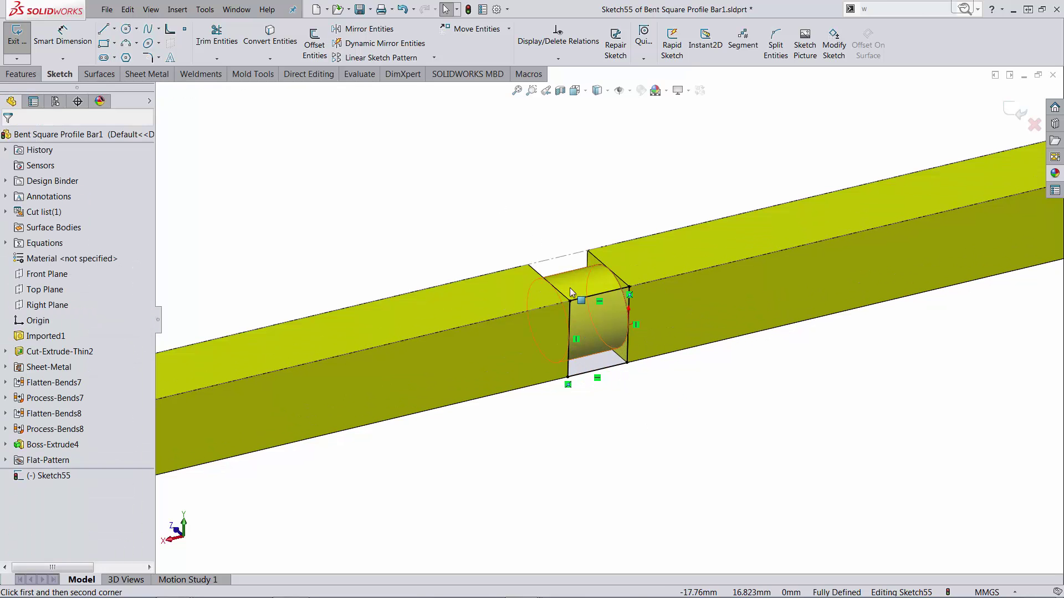
mouse_move(599, 333)
middle_down()
mouse_move(710, 411)
mouse_move(669, 357)
mouse_move(644, 406)
mouse_move(663, 446)
middle_up()
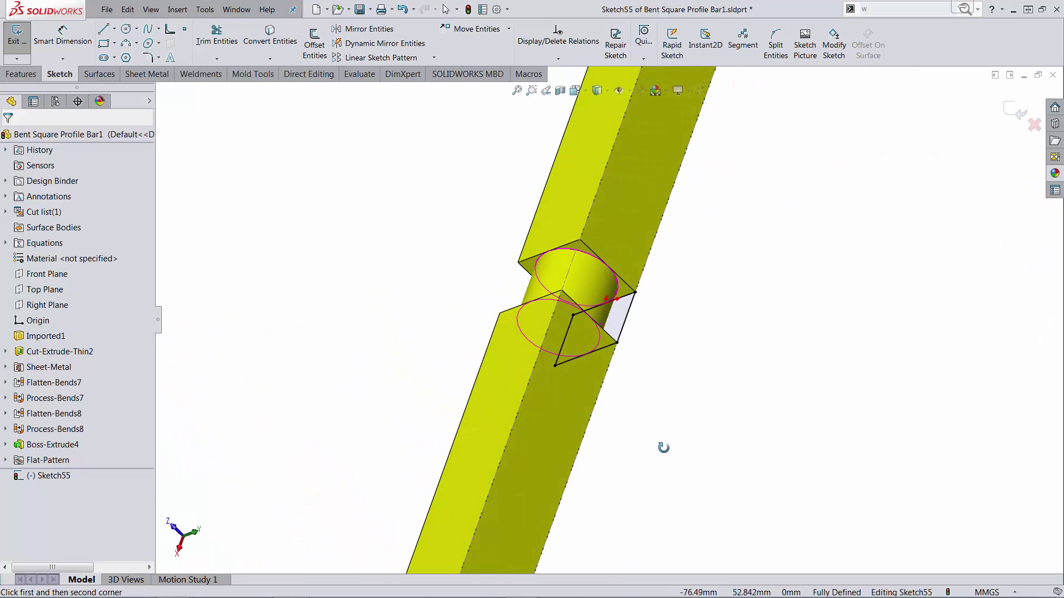
key(s)
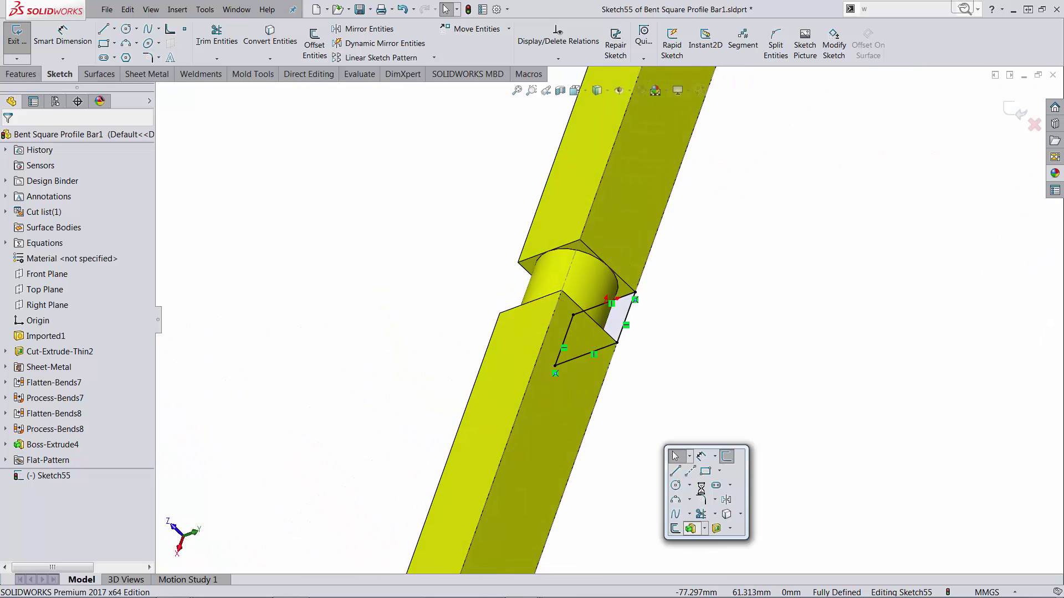
Boss-extrude the rectangle Through All in the reversed direction
click(690, 529)
right_click(402, 286)
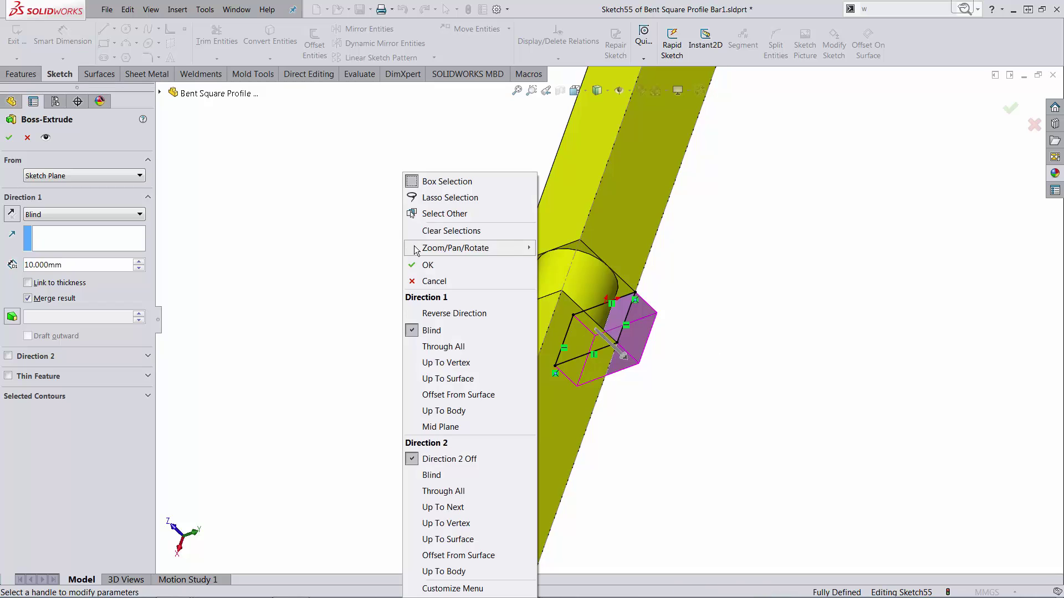
click(437, 312)
right_click(437, 300)
click(329, 347)
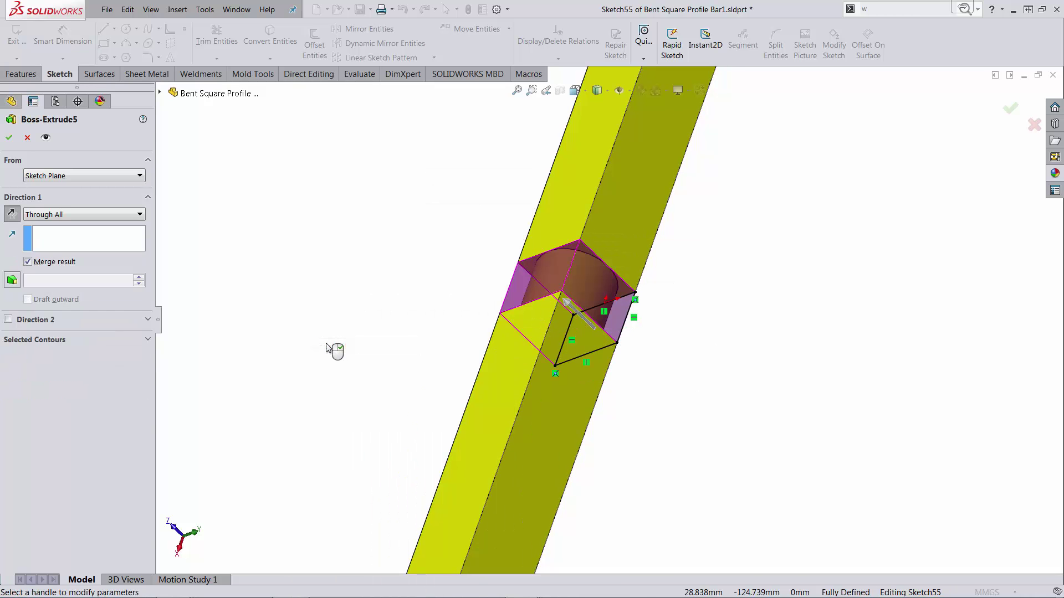
right_click(334, 350)
Zoom to the whole bar and return the part to its bent shape
mouse_move(746, 445)
middle_down()
mouse_move(634, 237)
mouse_move(435, 363)
middle_up()
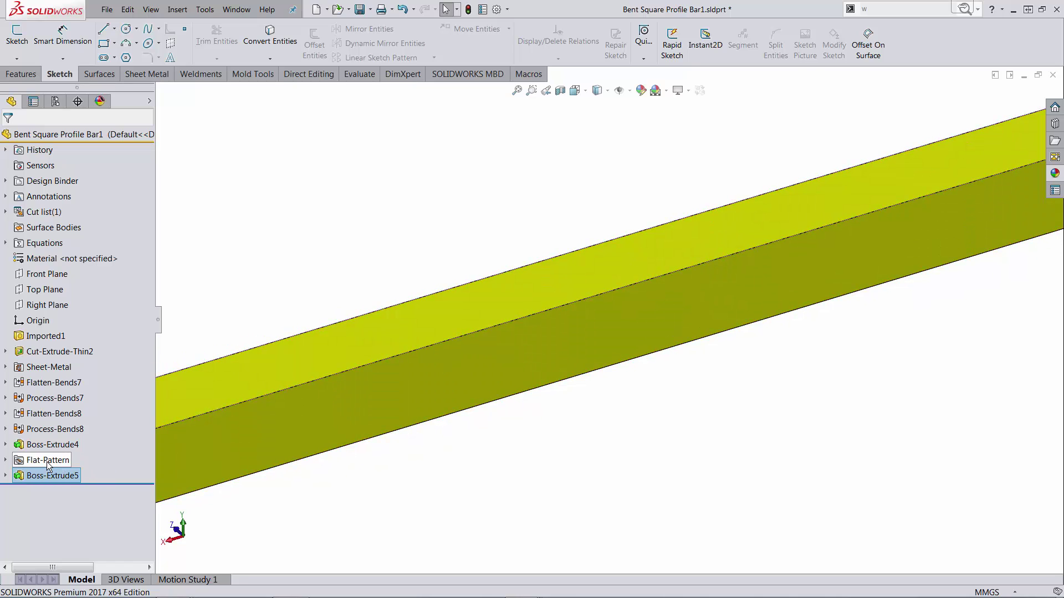
key(f)
click(554, 342)
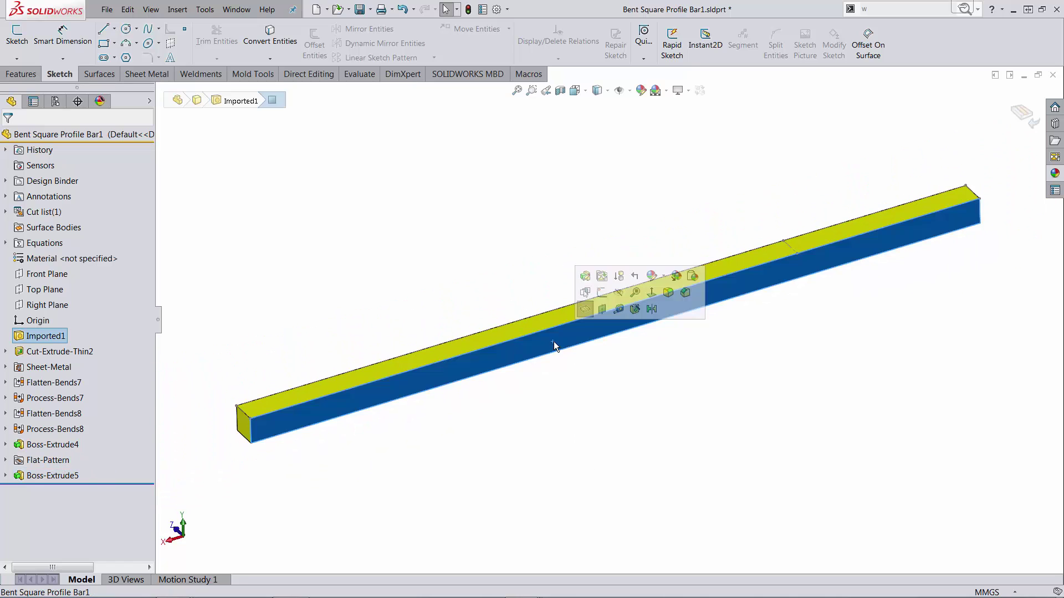
click(588, 307)
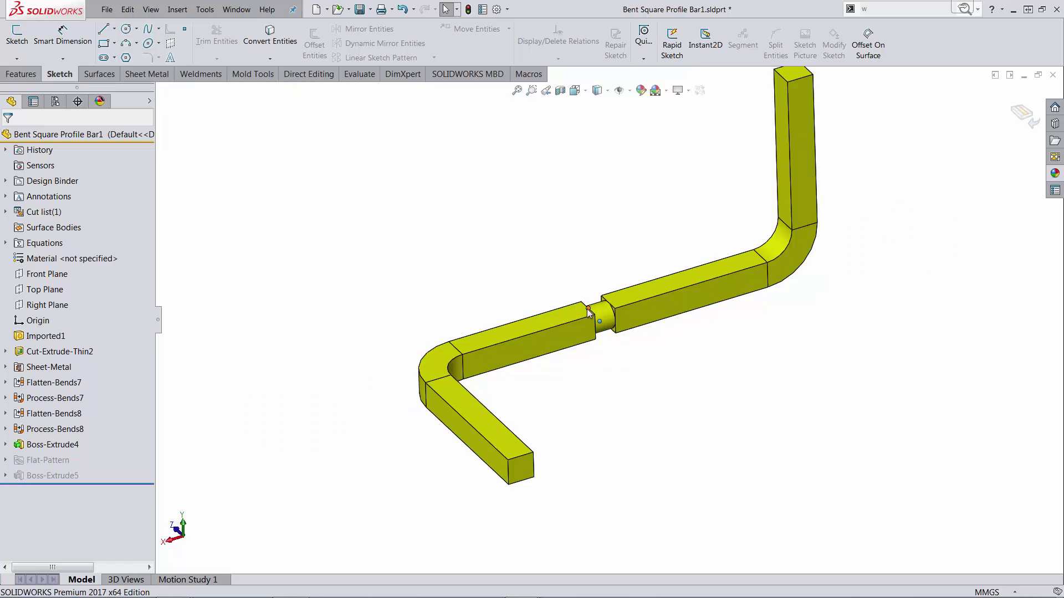
scroll(580, 327, up, 2)
scroll(626, 323, up, 3)
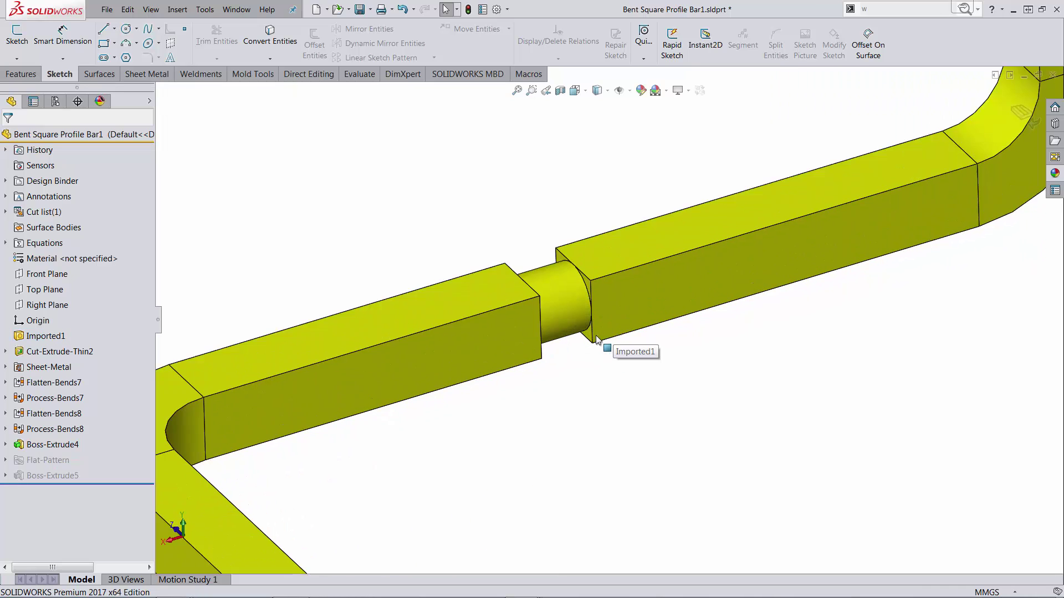
scroll(597, 340, down, 2)
Change Cut-Extrude-Thin2's 20 mm gap dimension to 0.0001 mm and rebuild
click(585, 339)
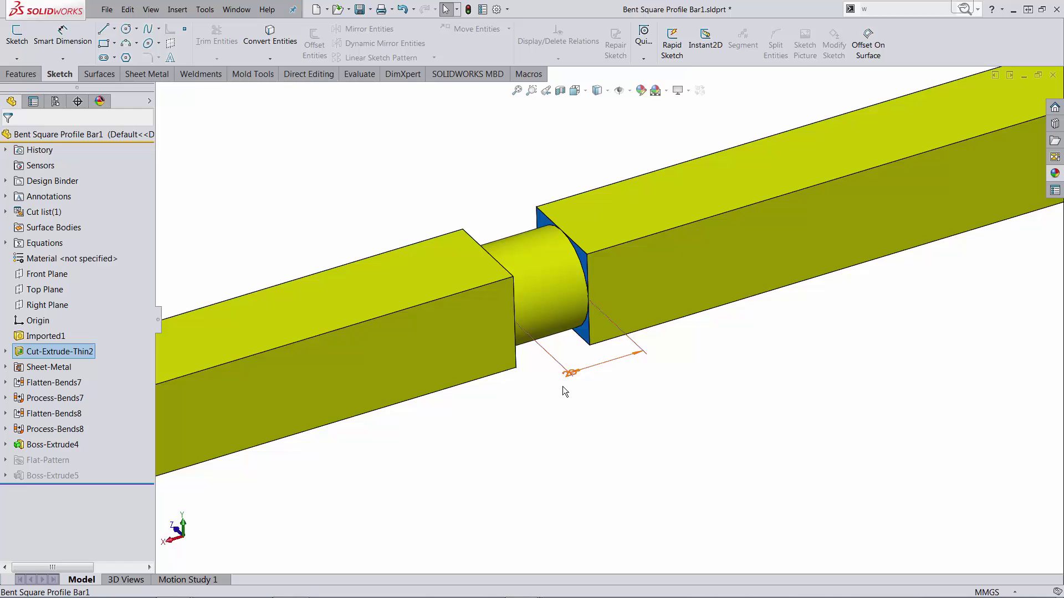
double_click(570, 373)
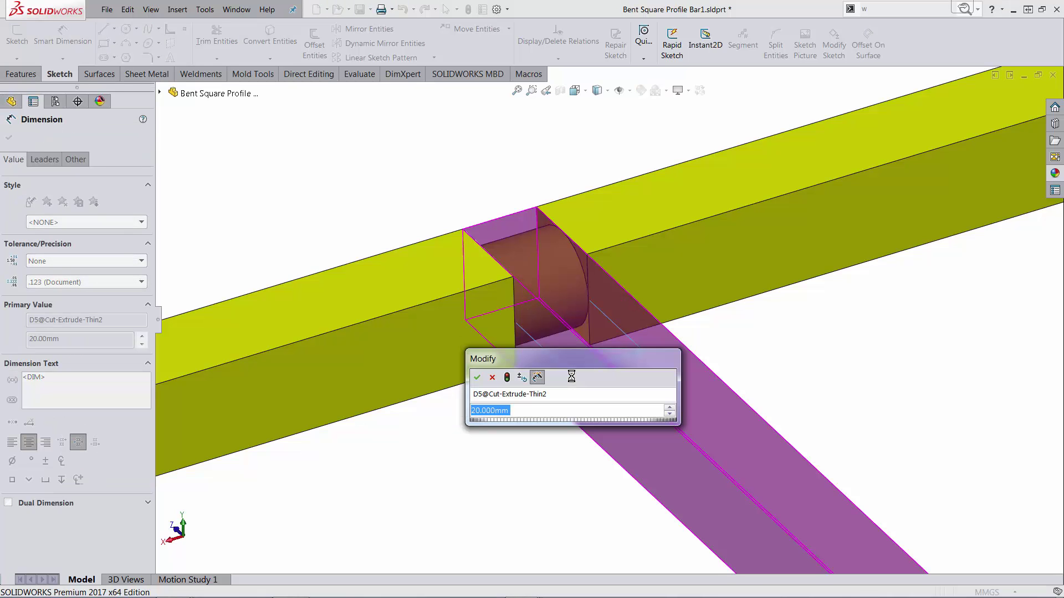
text(.0)
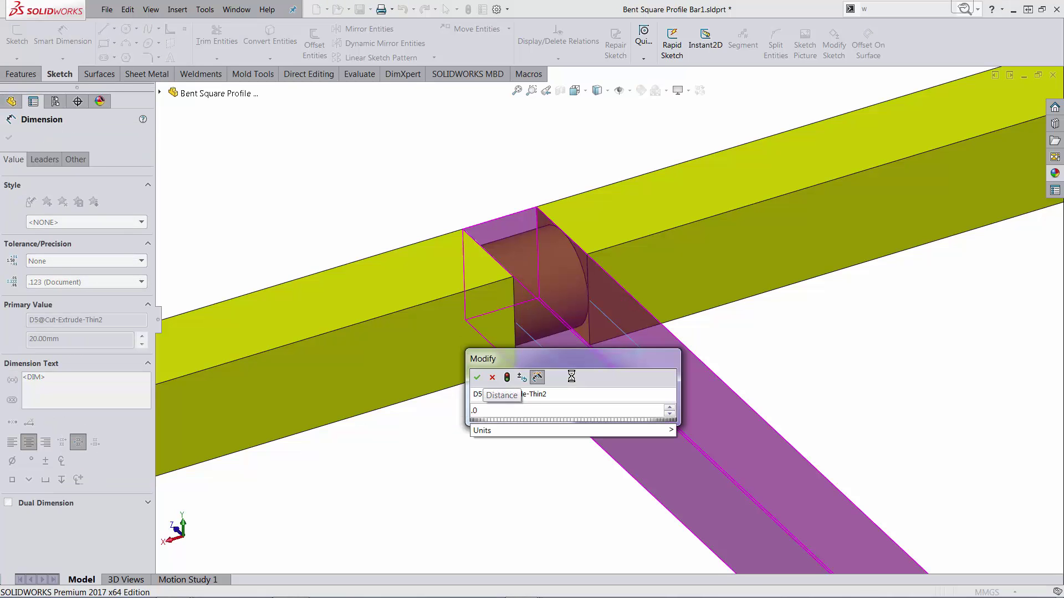
text(1)
key(BackSpace)
text(00001)
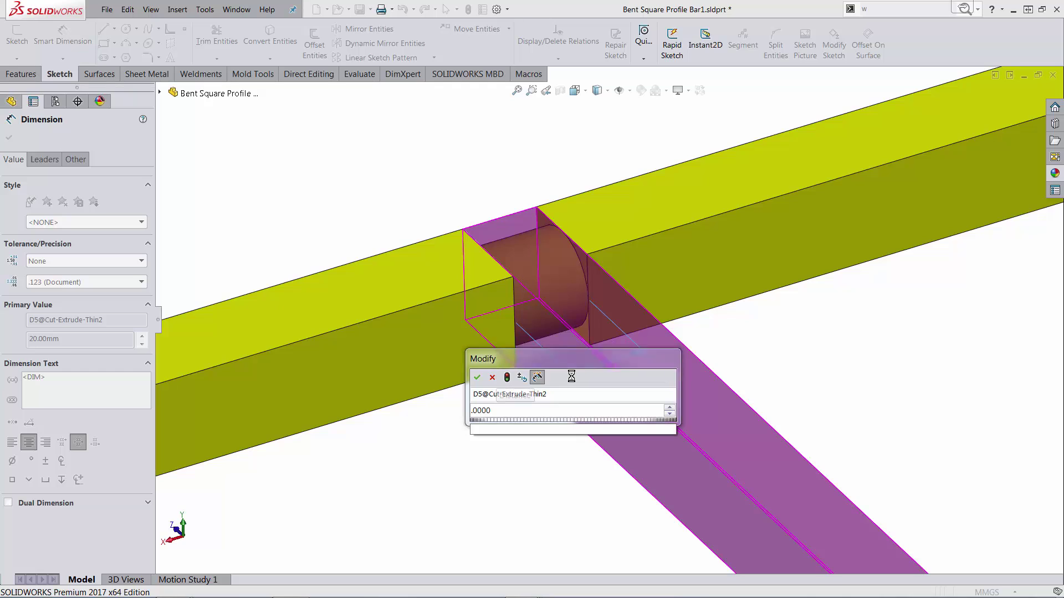
key(Return)
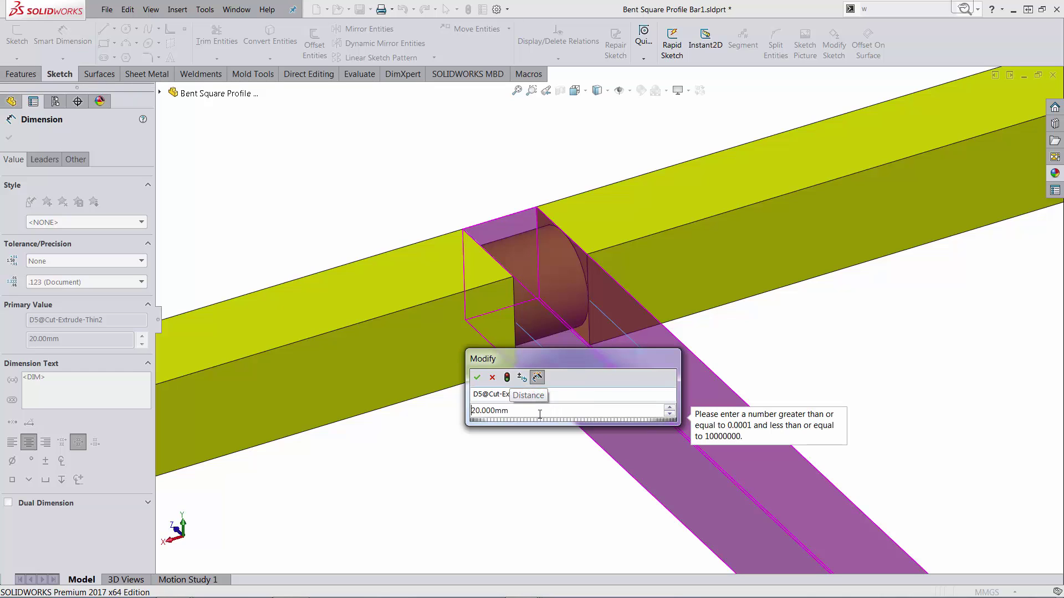
key(shift+Home)
key(BackSpace)
text(0001)
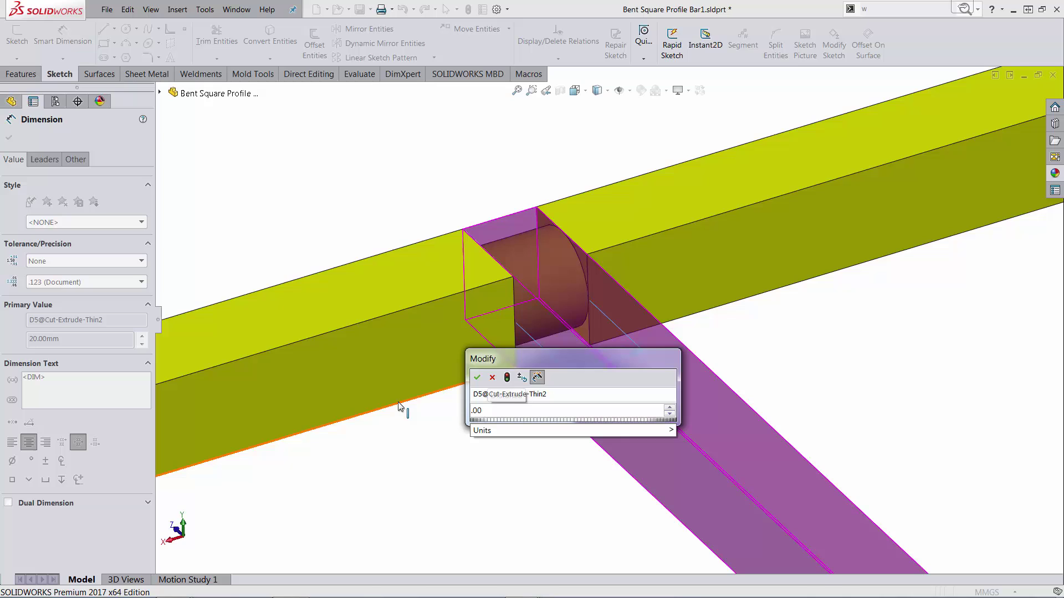
key(Return)
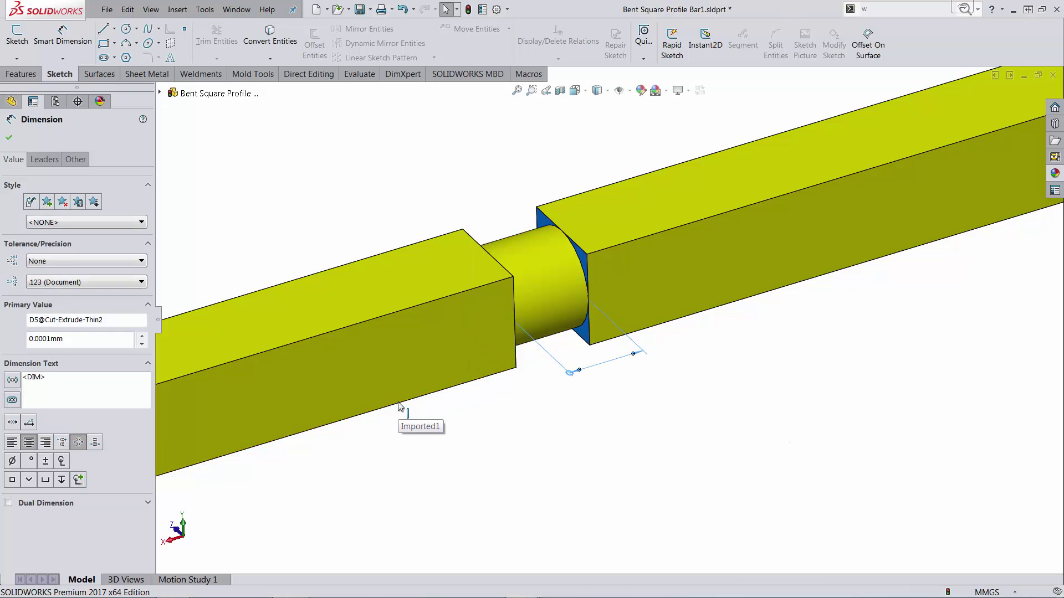
key(Escape)
scroll(536, 421, up, 3)
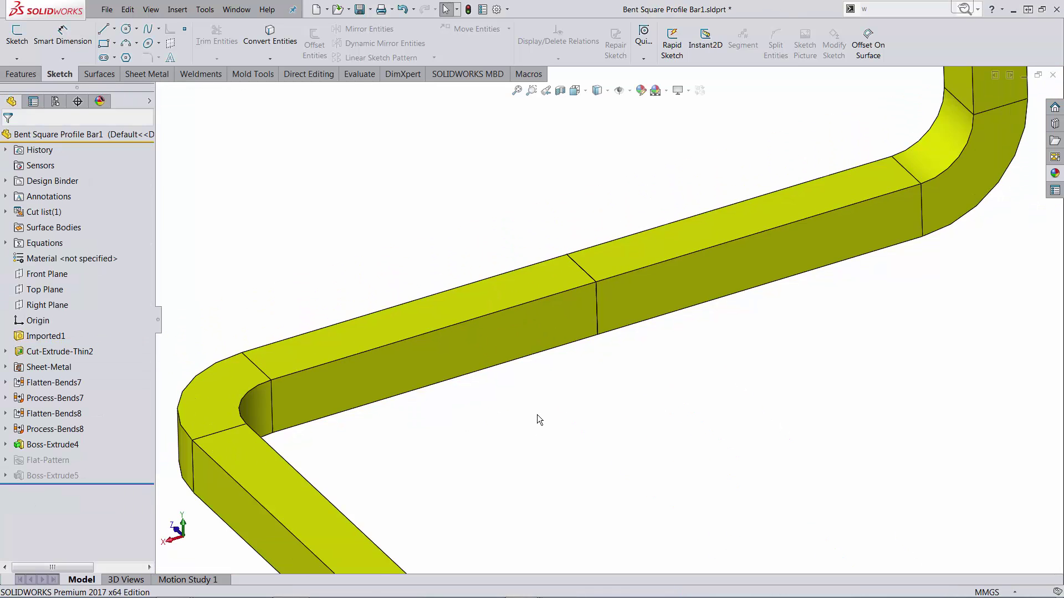
scroll(538, 415, up, 3)
scroll(632, 349, up, 2)
click(646, 305)
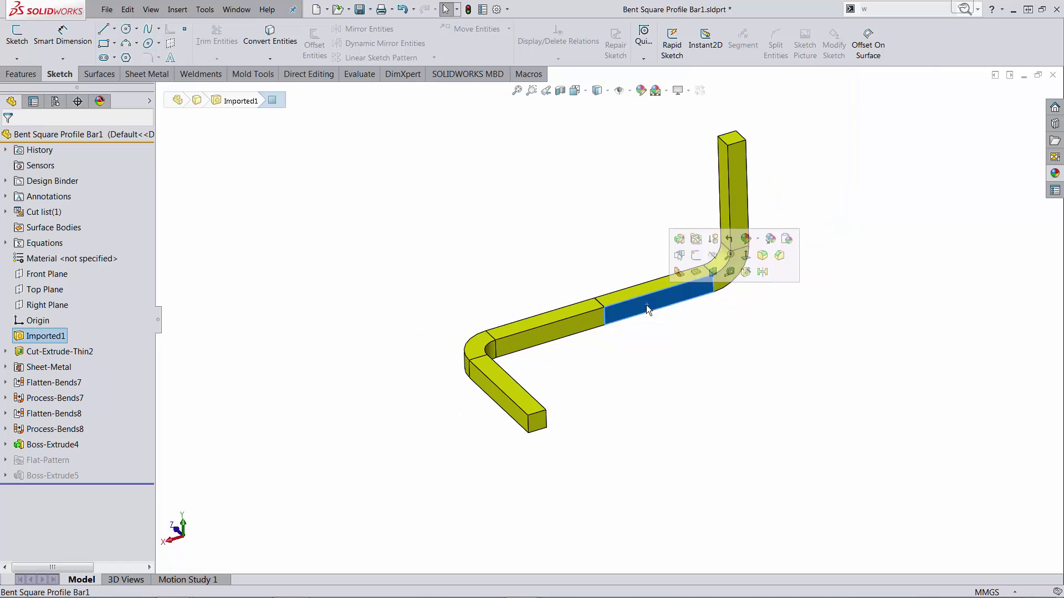
click(696, 273)
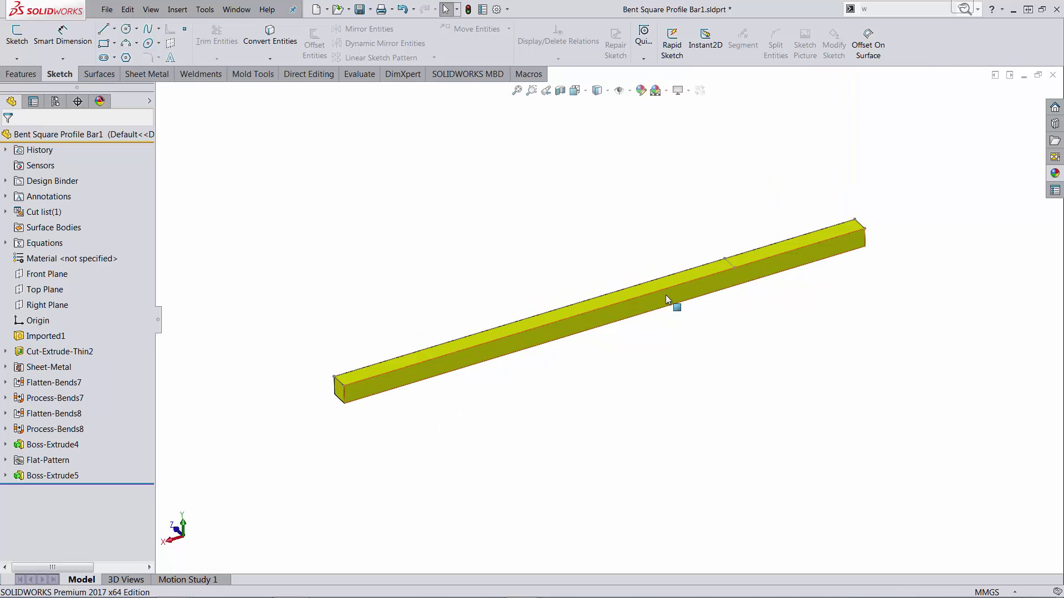
click(665, 295)
click(700, 266)
click(670, 298)
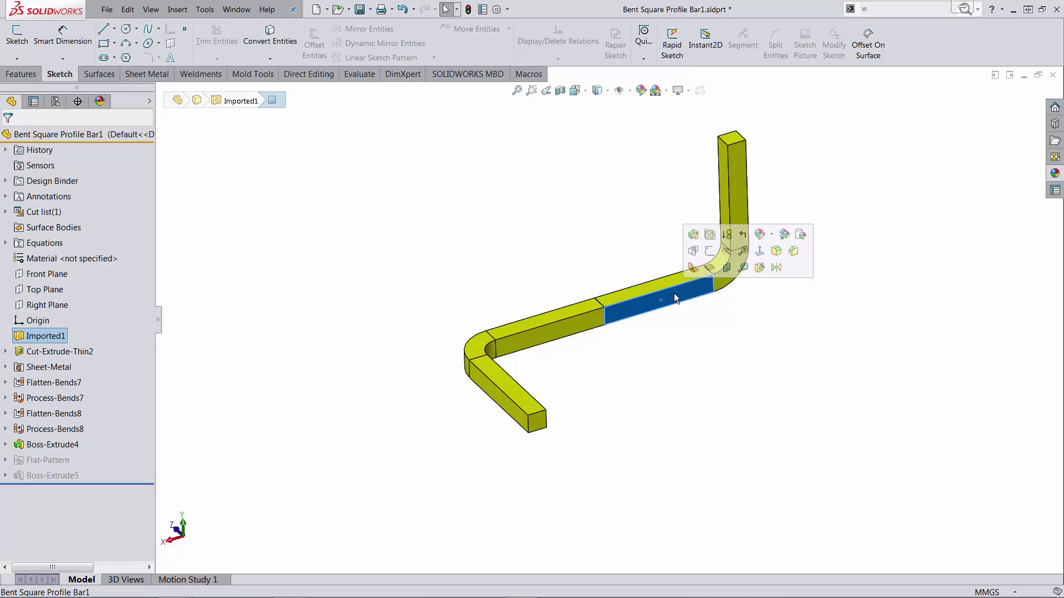
click(697, 271)
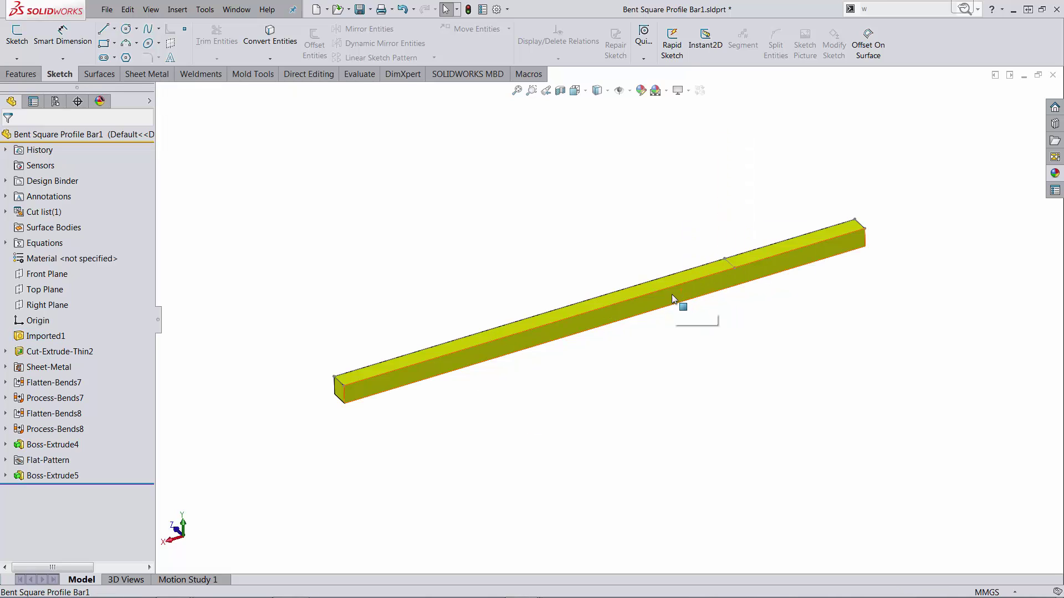
click(671, 296)
click(714, 265)
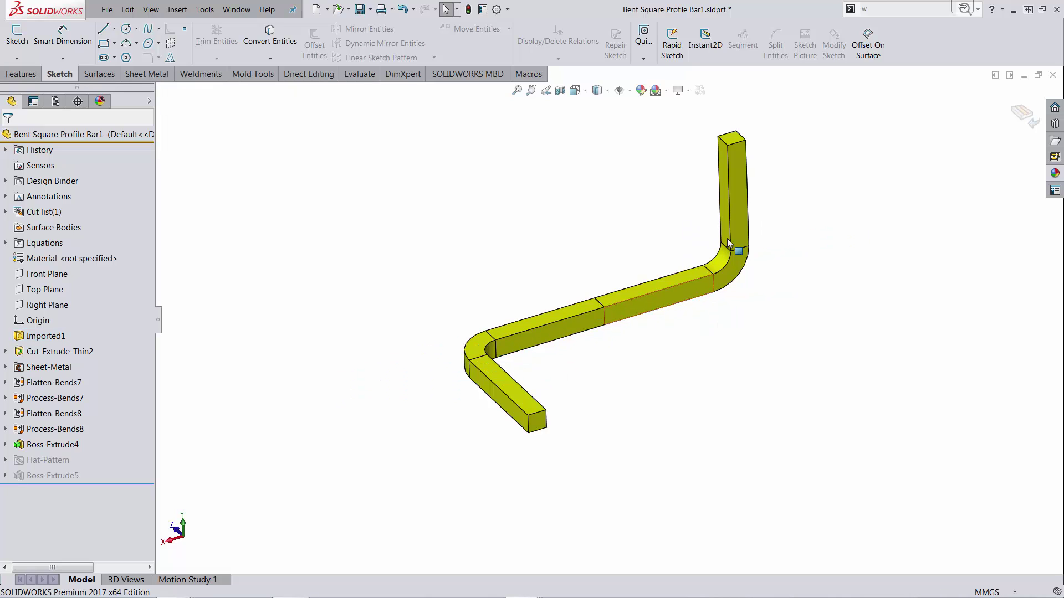